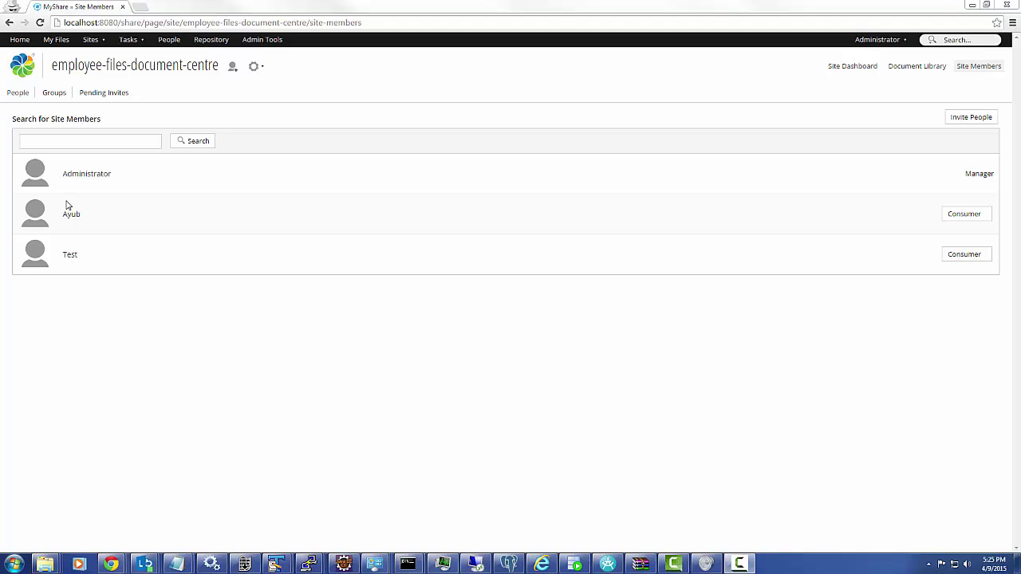
# Highlight the group members' names in the member list.
pyautogui.doubleClick(71, 213)
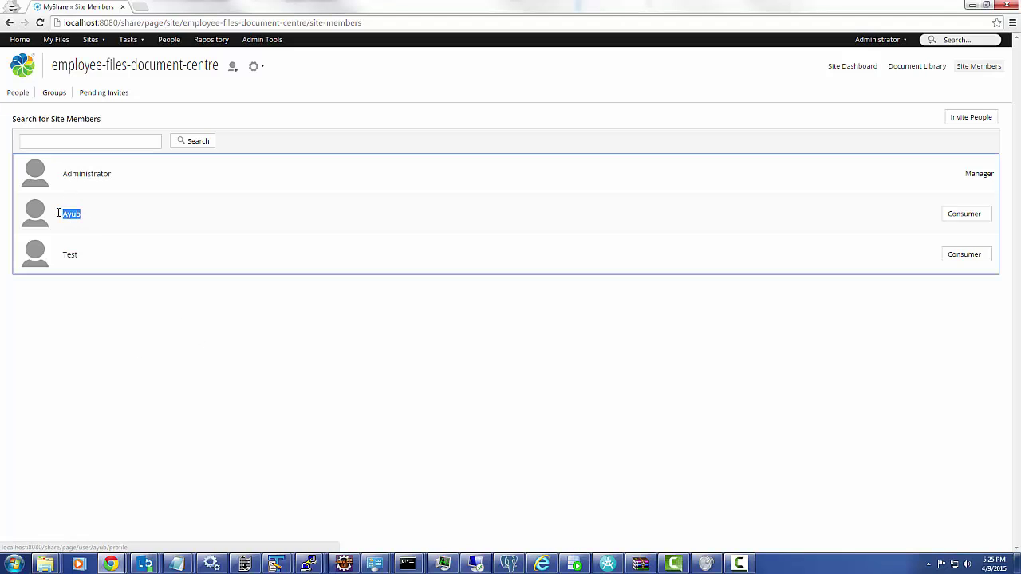
pyautogui.click(92, 261)
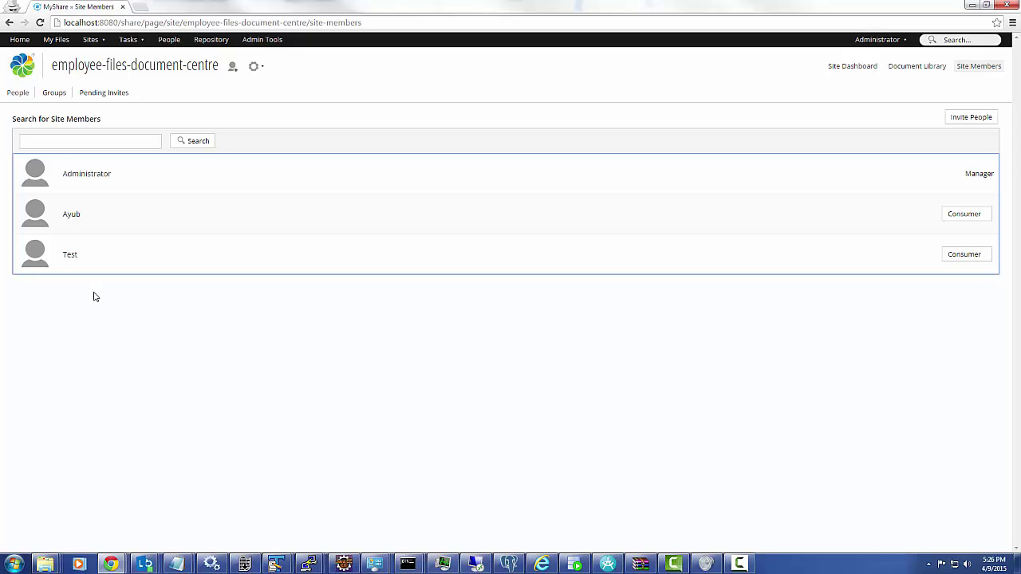
pyautogui.moveTo(94, 219); pyautogui.dragTo(66, 222)
# List the members of Employee_Files_Document_Centre_ManageConfidential via Admin Tools > Groups, then switch to the other browser.
pyautogui.click(277, 42)
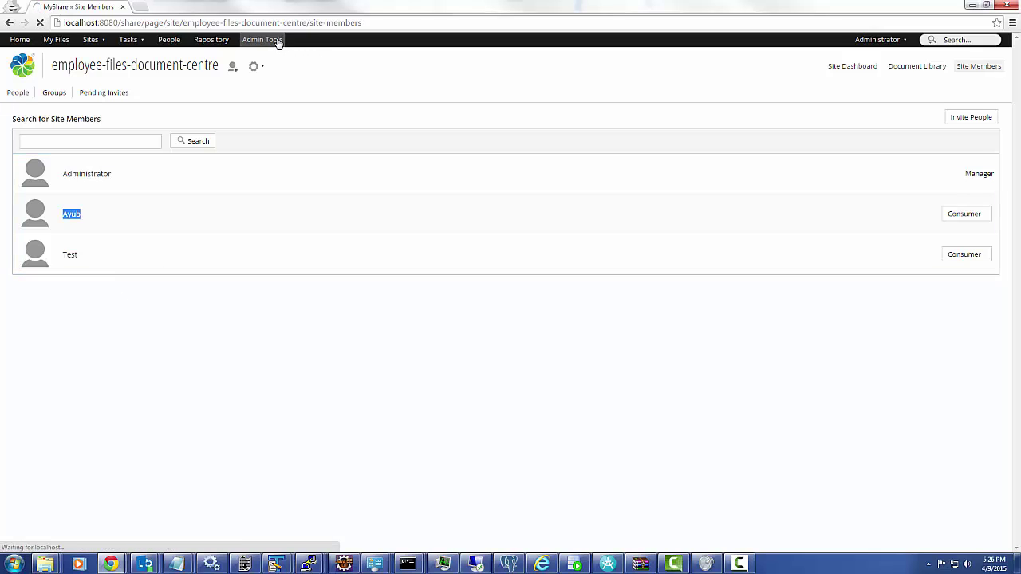
pyautogui.click(28, 233)
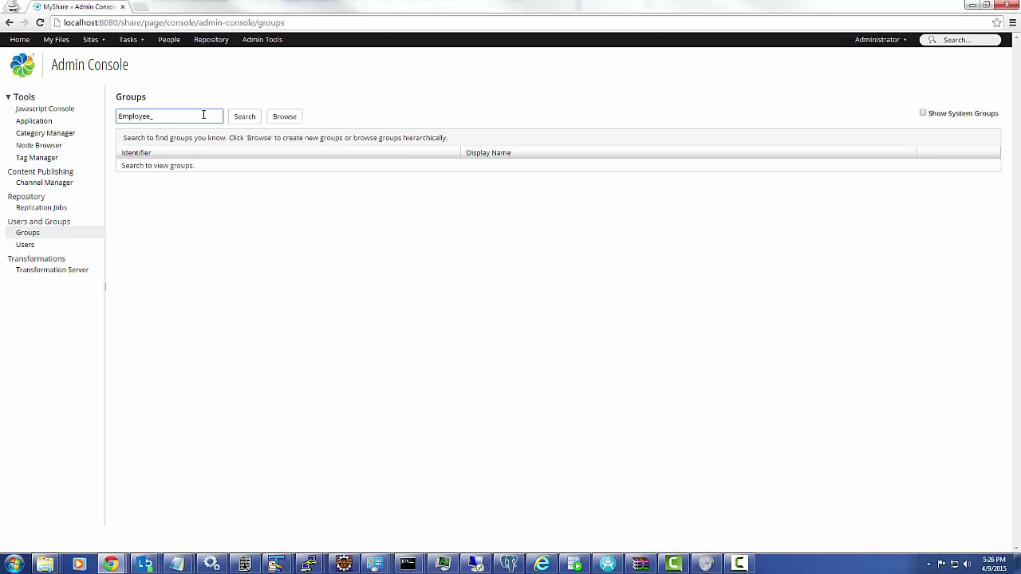
pyautogui.click(299, 122)
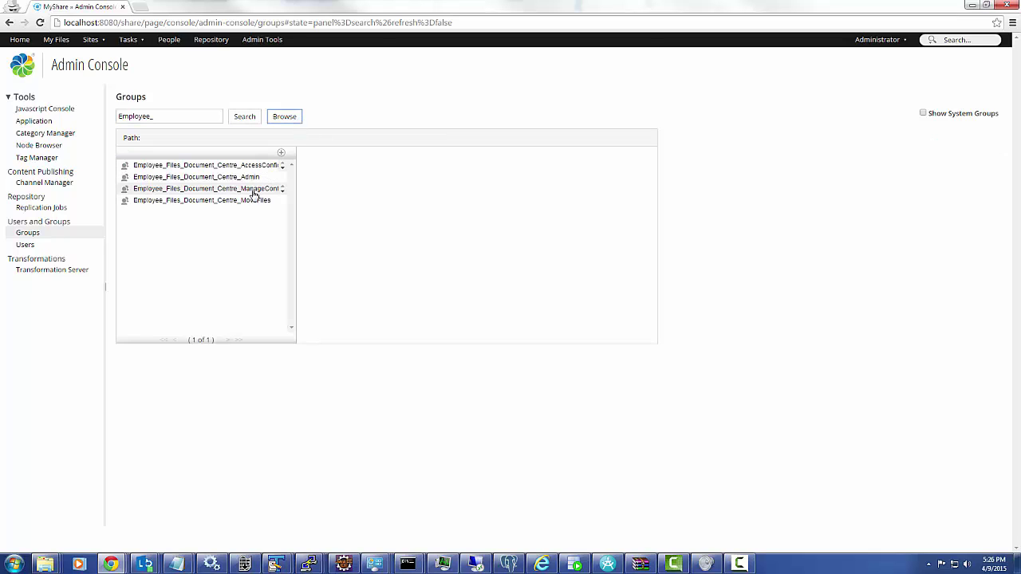
pyautogui.click(200, 189)
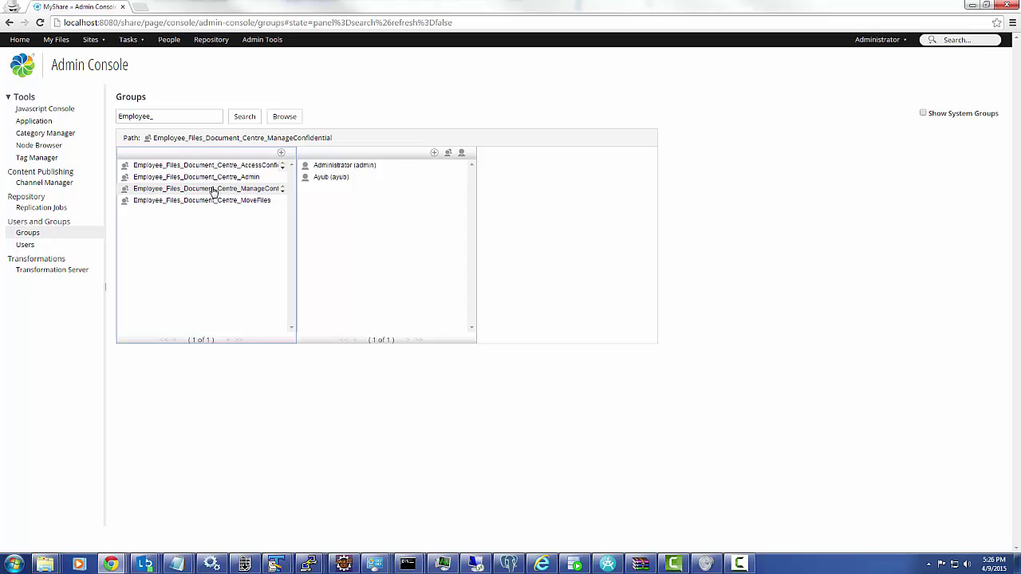
pyautogui.click(542, 564)
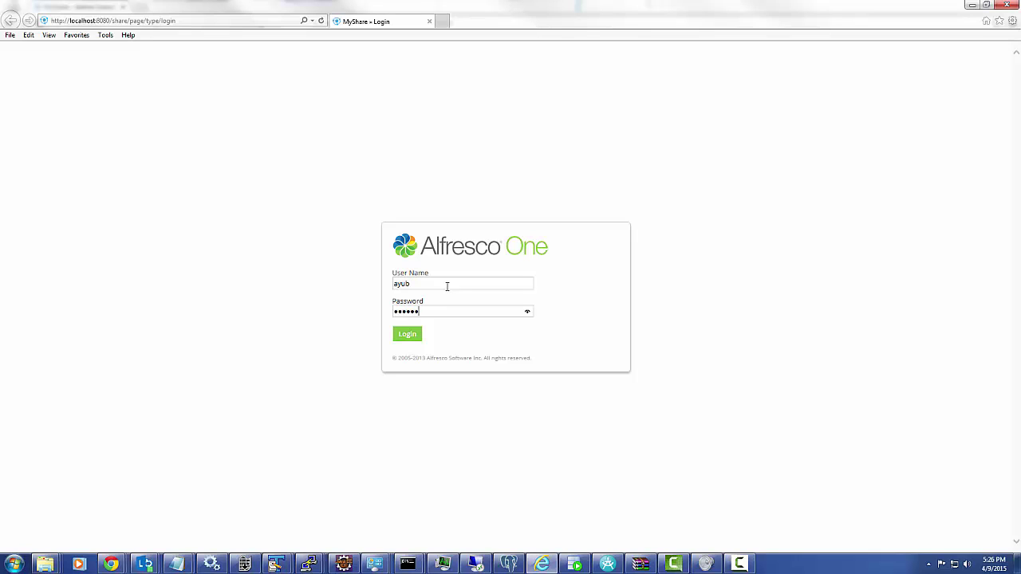
# Log in as the site member and open employee-files-document-centre's Document Library, showing Employee Information's extra actions.
pyautogui.press('Return')
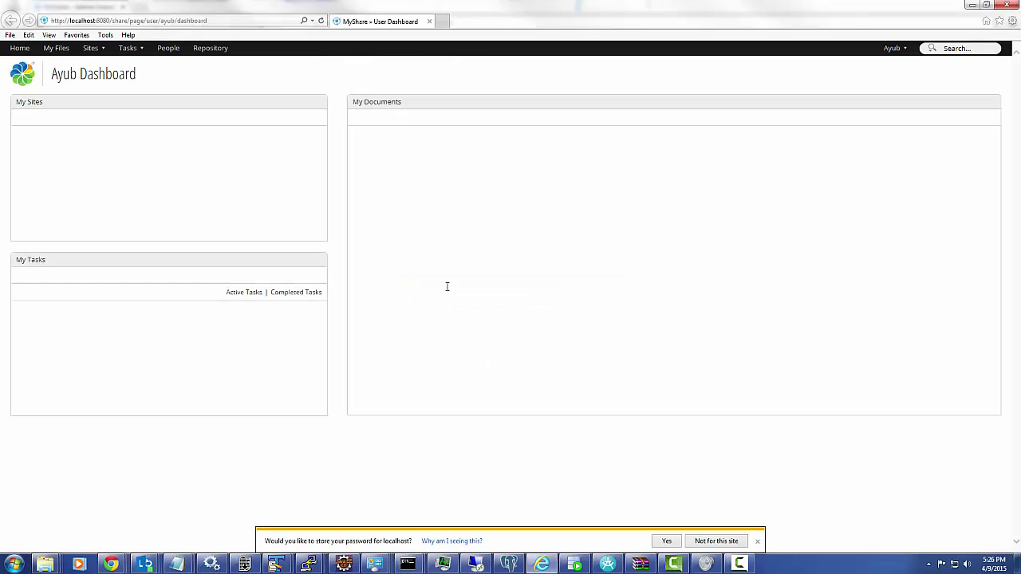
pyautogui.click(125, 138)
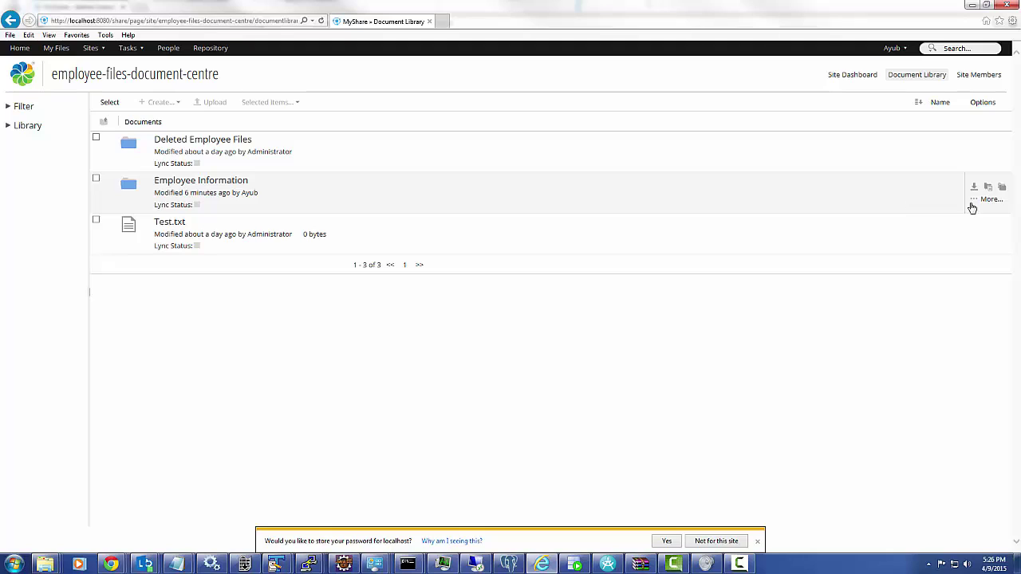
pyautogui.click(990, 199)
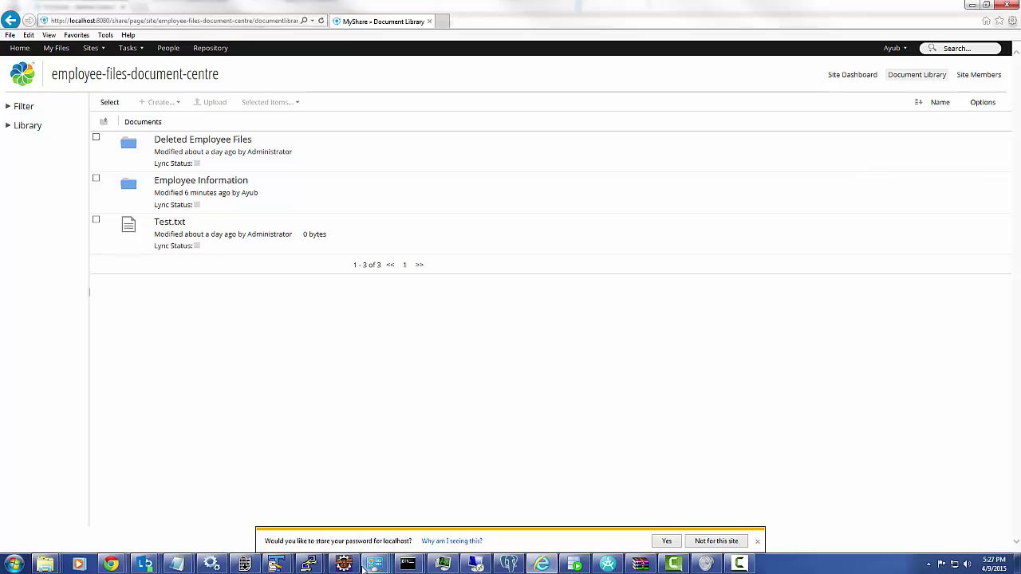
pyautogui.click(112, 565)
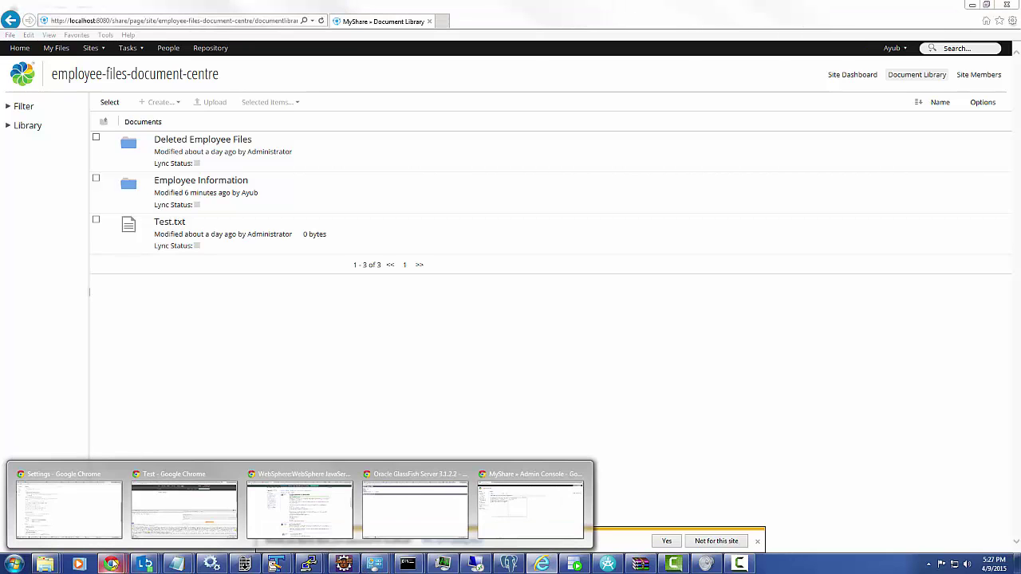
# As administrator, open Manage Permissions for Employee Information, then return to the site member's window.
pyautogui.click(506, 511)
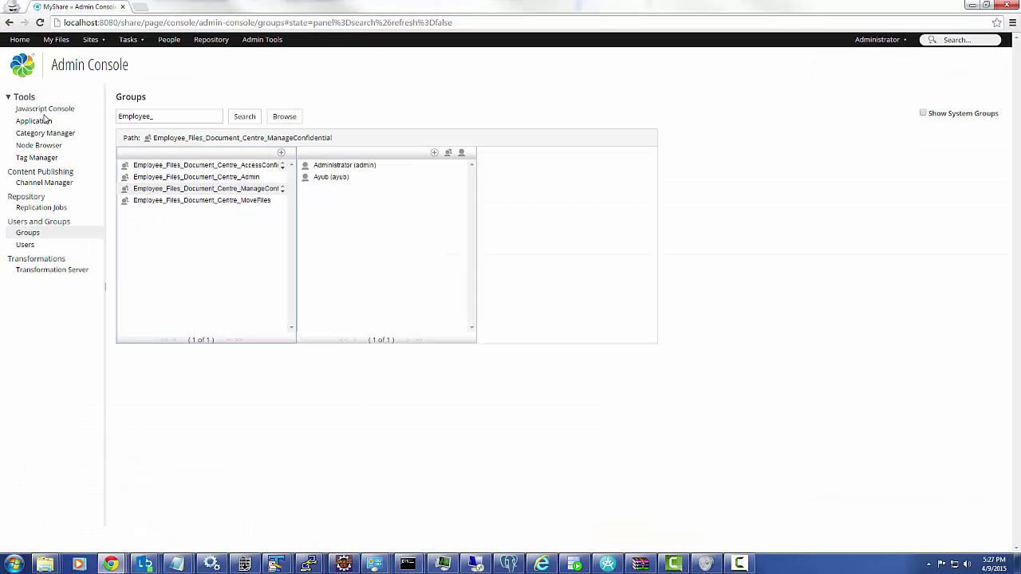
pyautogui.click(18, 44)
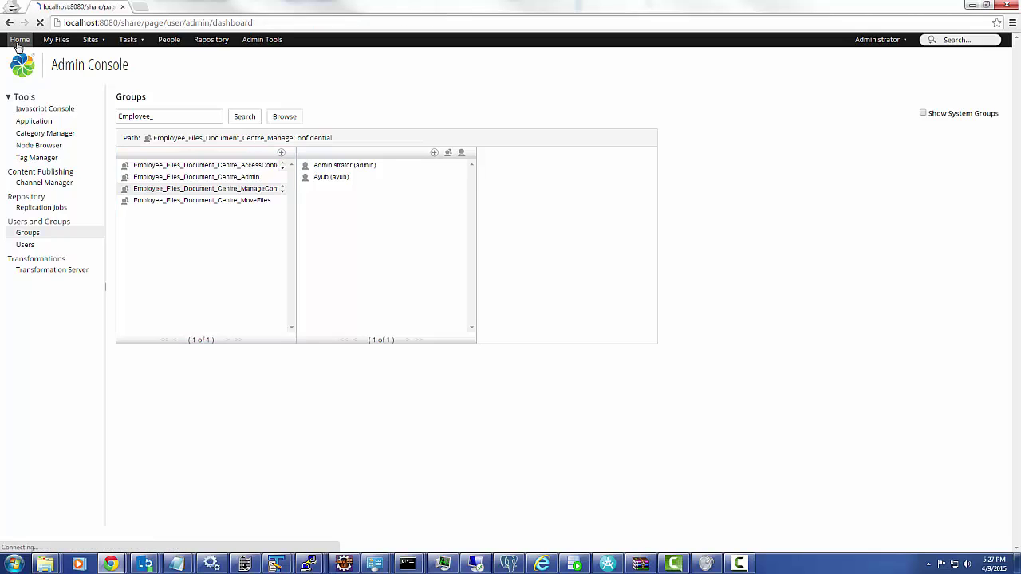
pyautogui.click(76, 128)
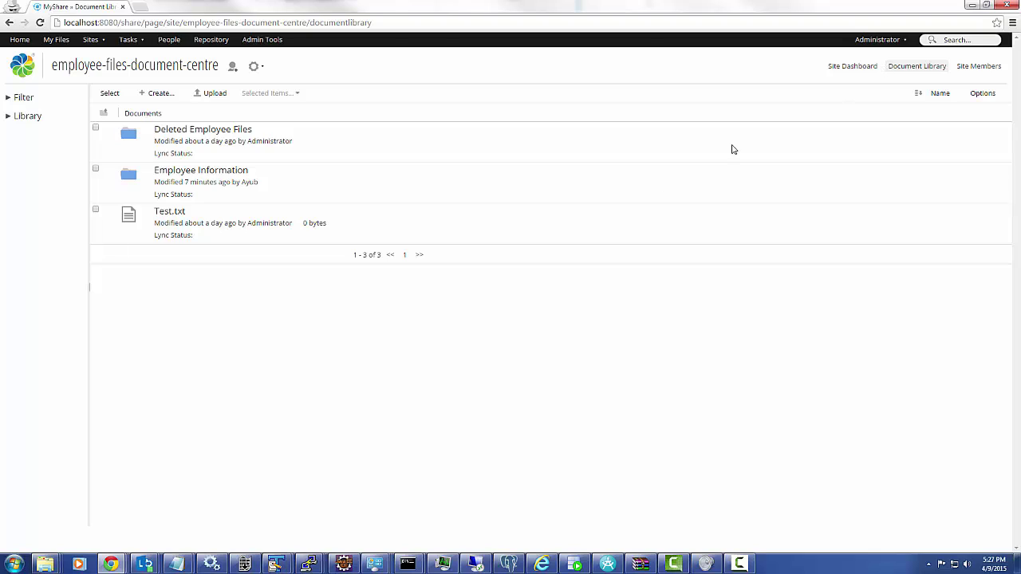
pyautogui.moveTo(983, 187)
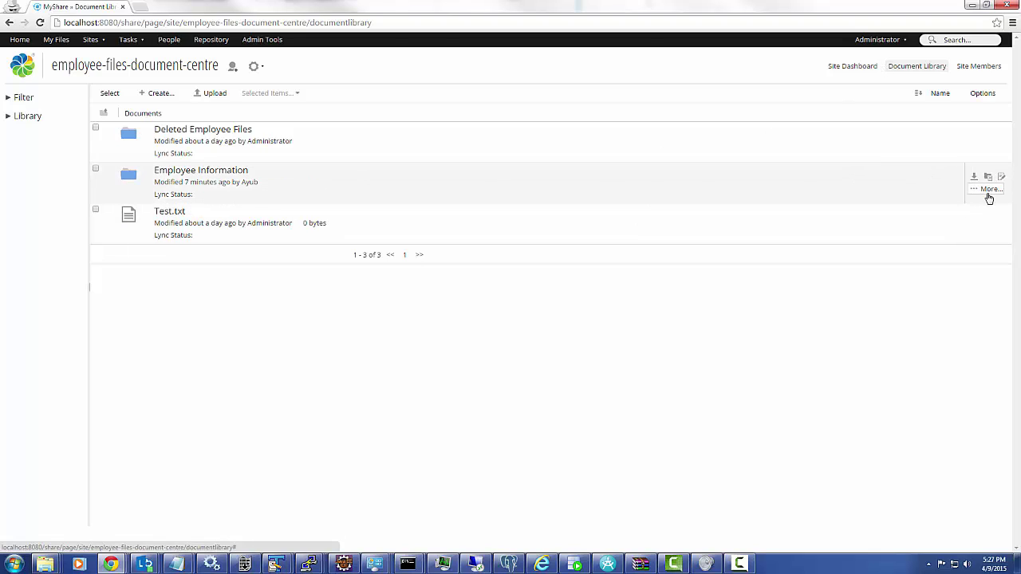
pyautogui.click(988, 194)
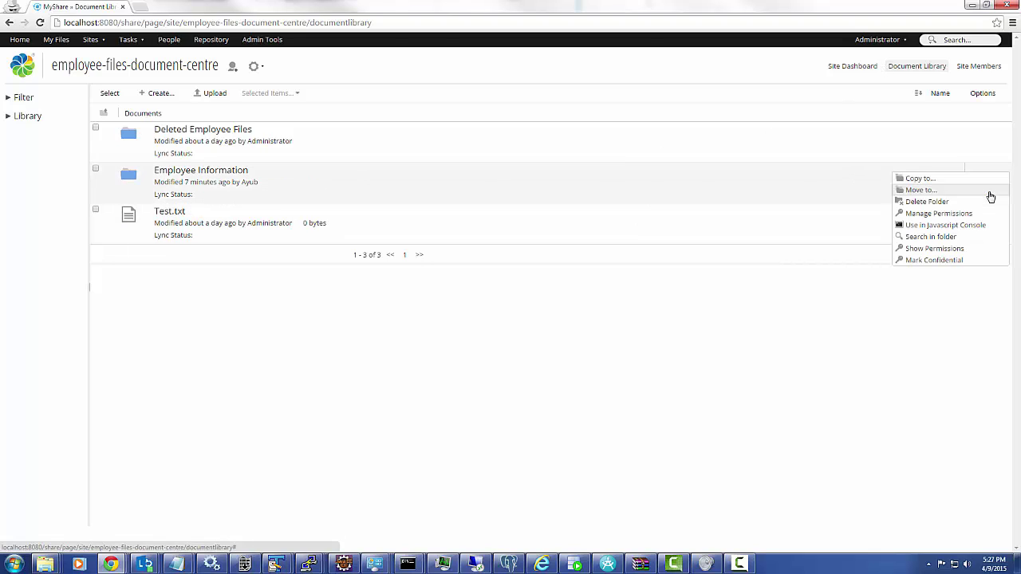
pyautogui.click(939, 214)
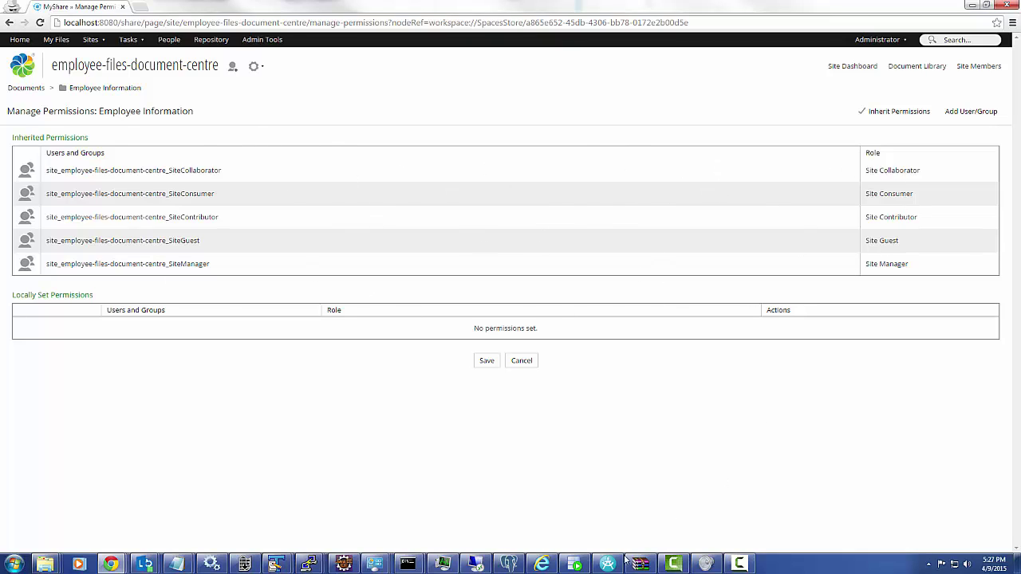
pyautogui.click(542, 564)
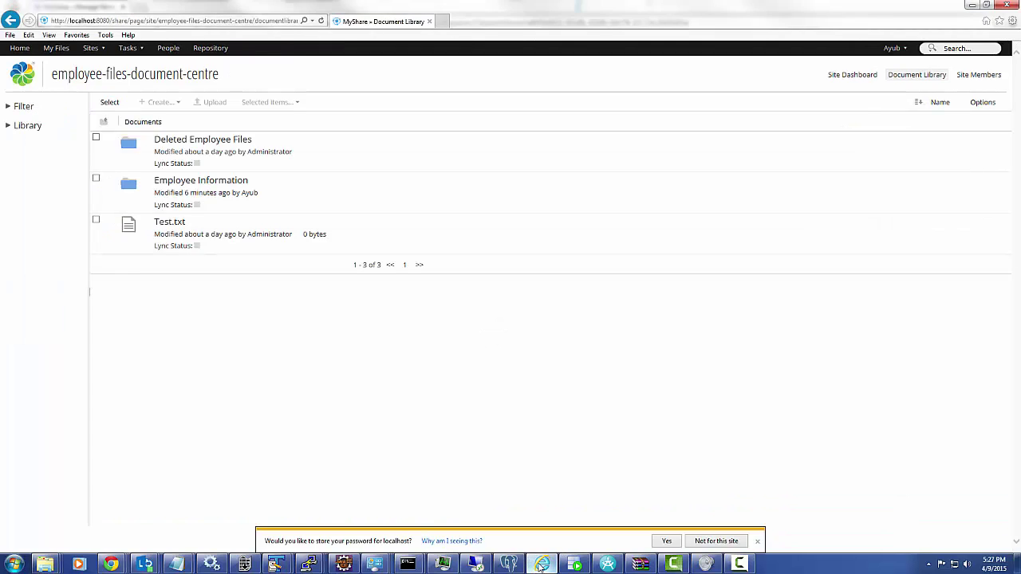
# Log the site member out of Alfresco Share and reach the login form to switch users.
pyautogui.click(540, 566)
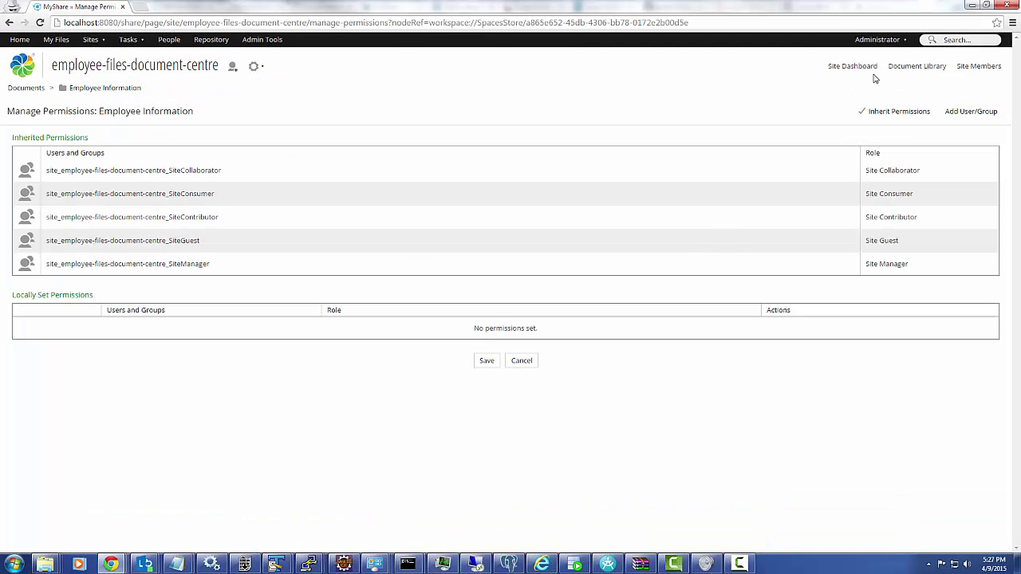
pyautogui.click(550, 568)
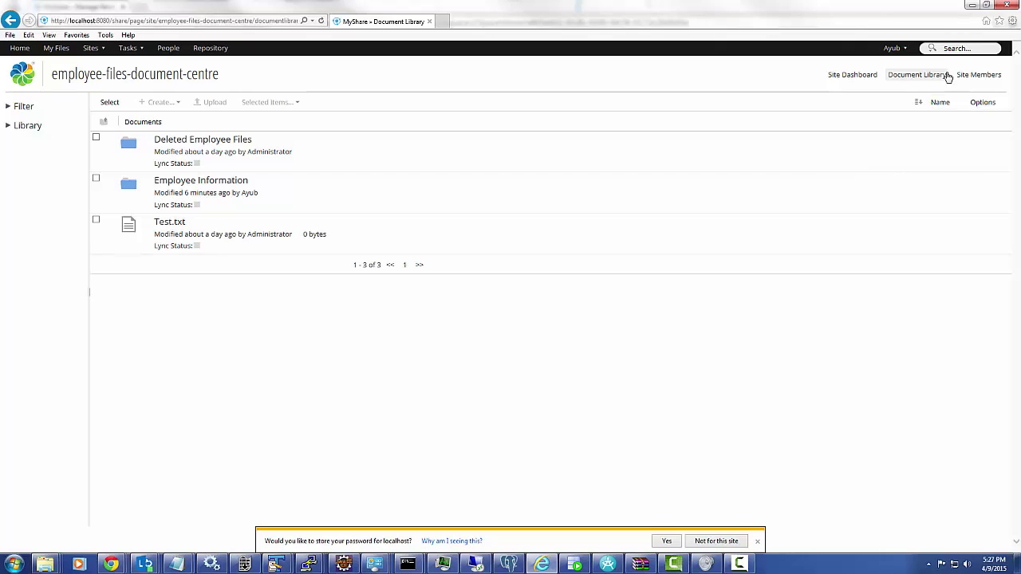
pyautogui.click(906, 50)
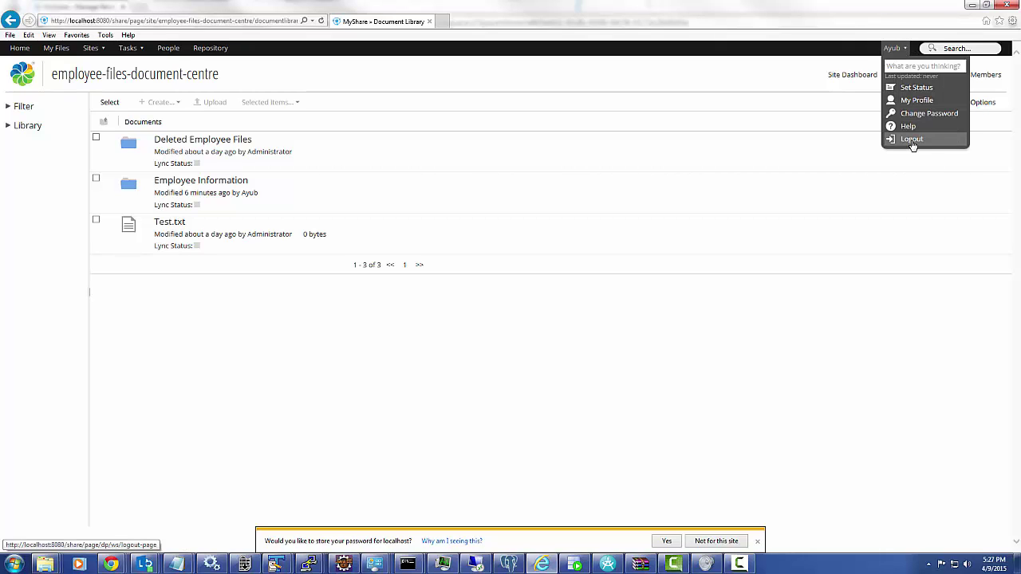
pyautogui.click(912, 141)
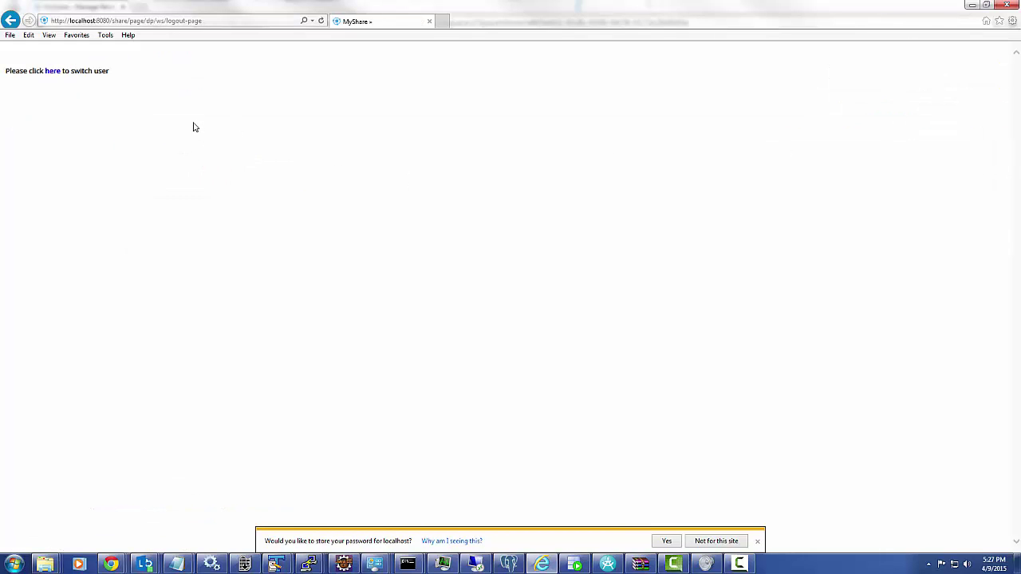
pyautogui.click(56, 72)
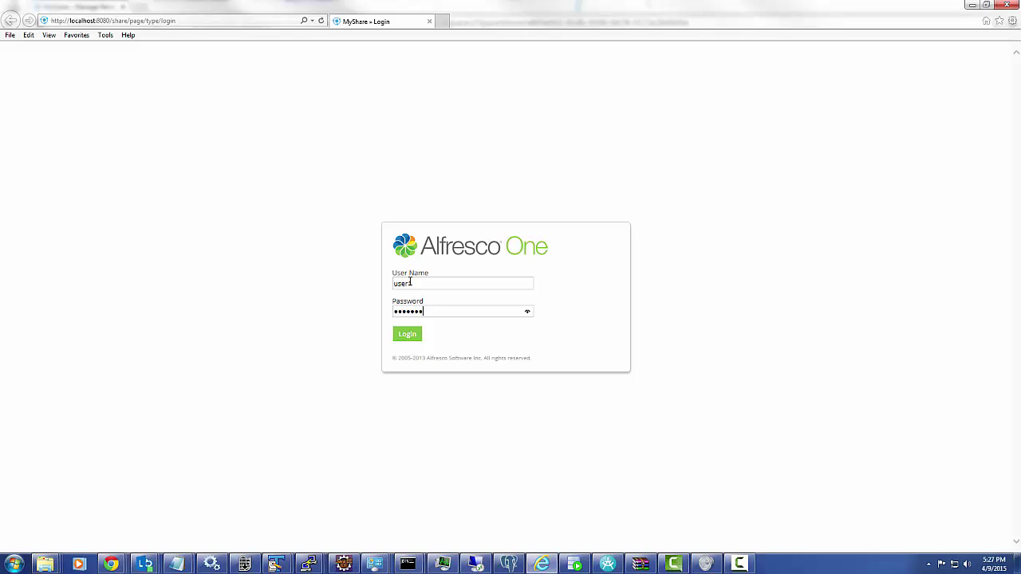
# Log in as the regular user, confirm Employee Information contains PersonalInfo.txt, then log out.
pyautogui.press('Return')
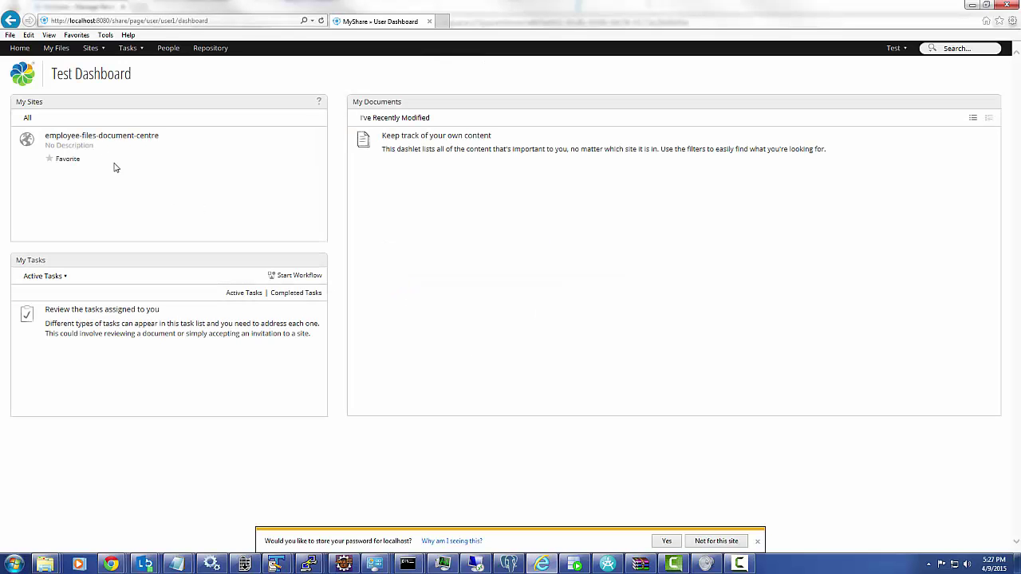
pyautogui.click(105, 141)
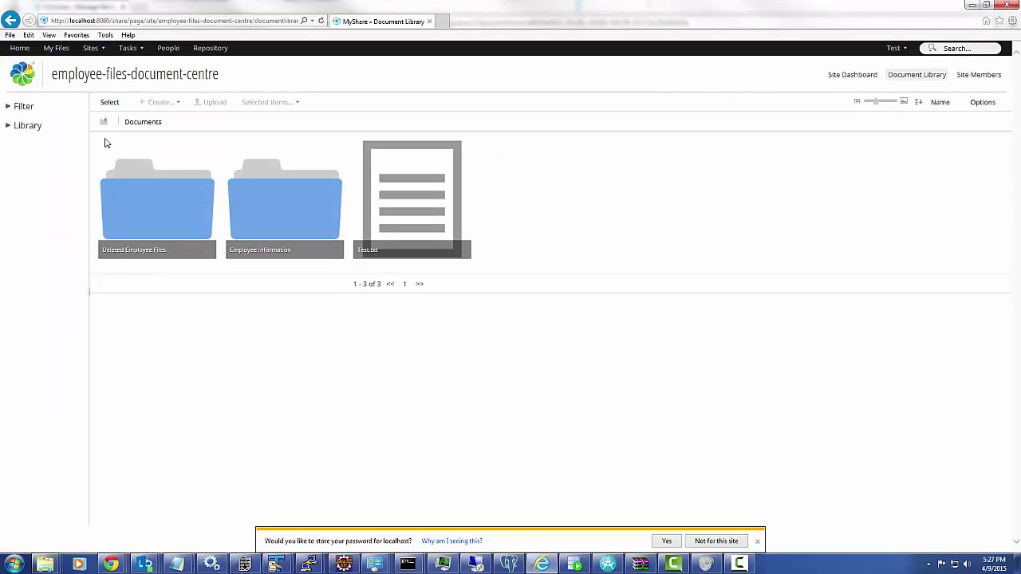
pyautogui.click(274, 221)
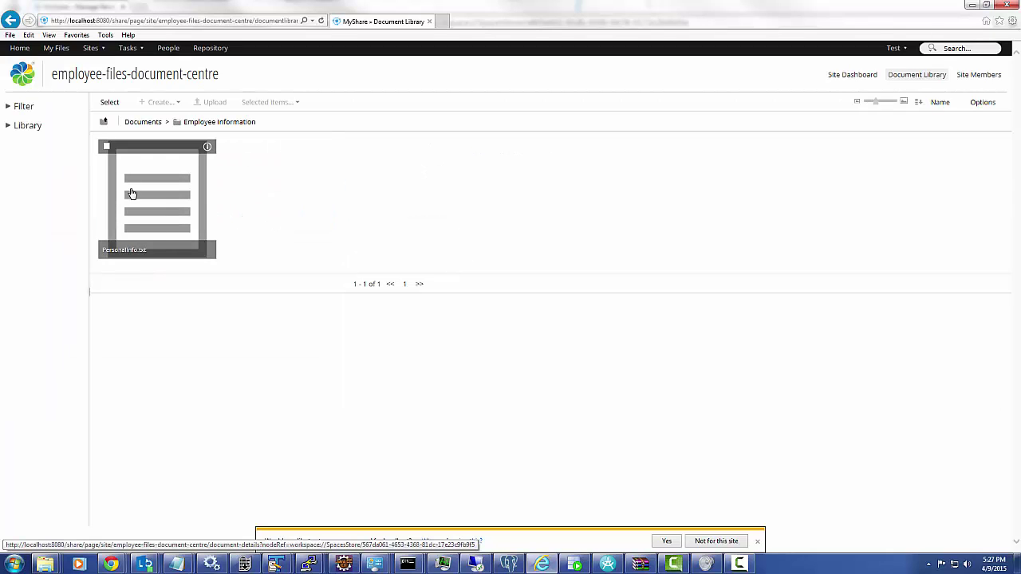
pyautogui.click(142, 122)
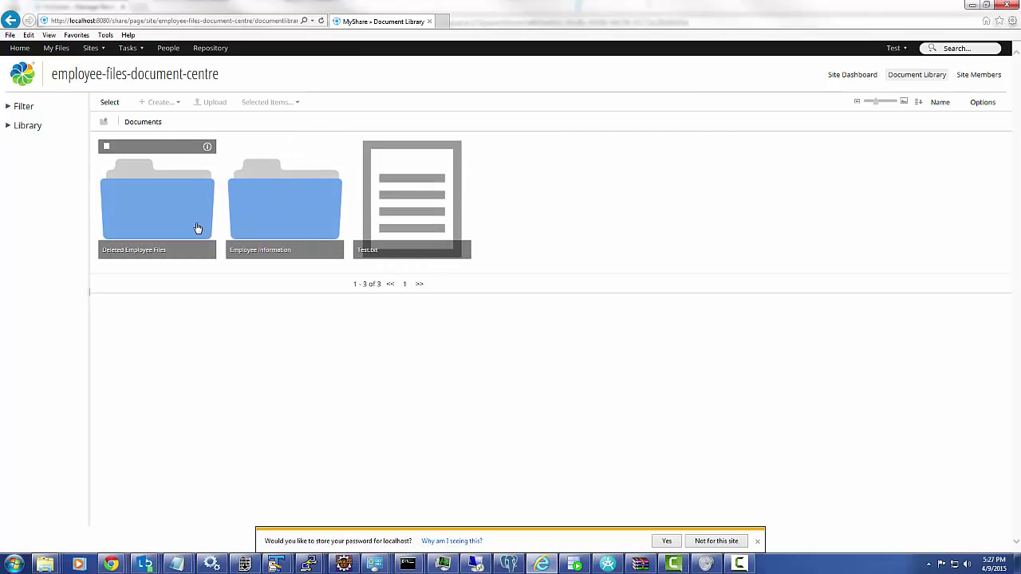
pyautogui.click(894, 48)
pyautogui.click(914, 140)
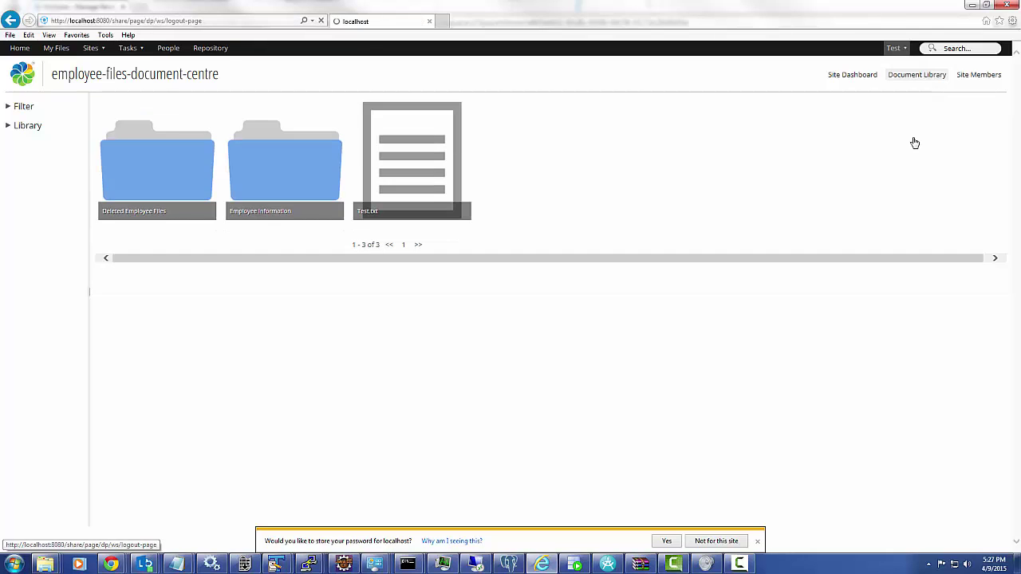
# Log back in with the second account and show Employee Information's More... actions in employee-files-document-centre.
pyautogui.click(56, 71)
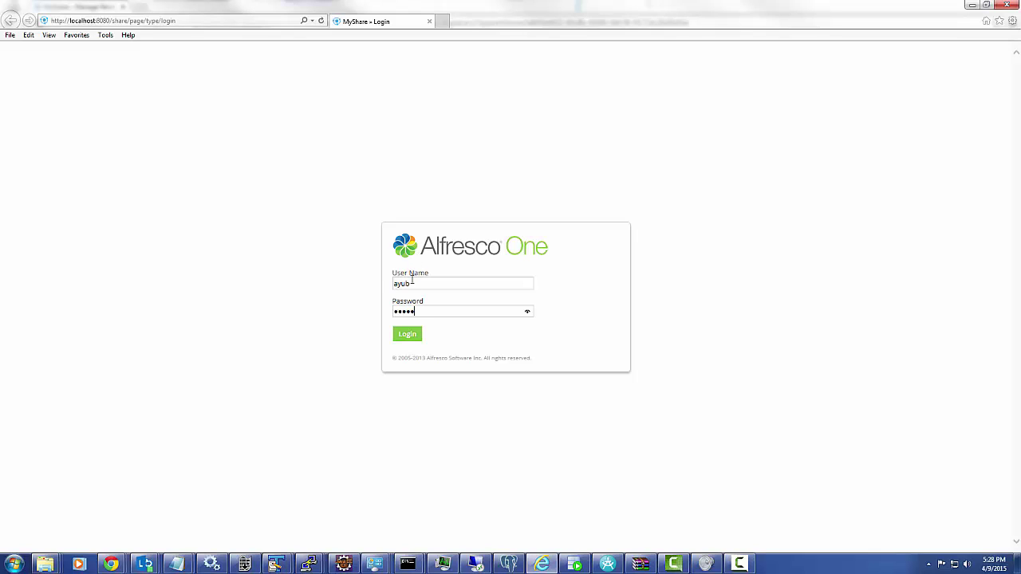
pyautogui.press('Return')
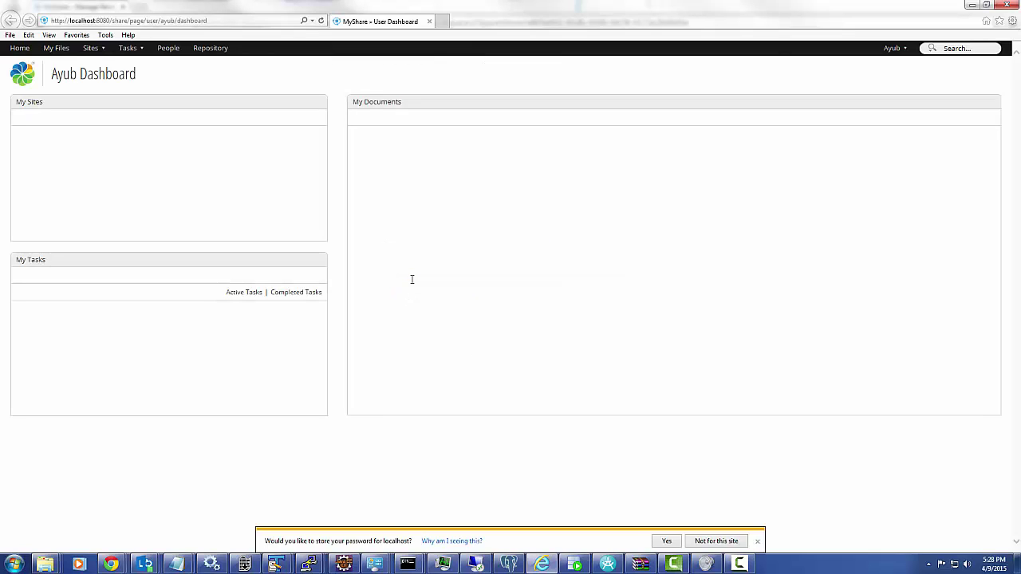
pyautogui.click(148, 138)
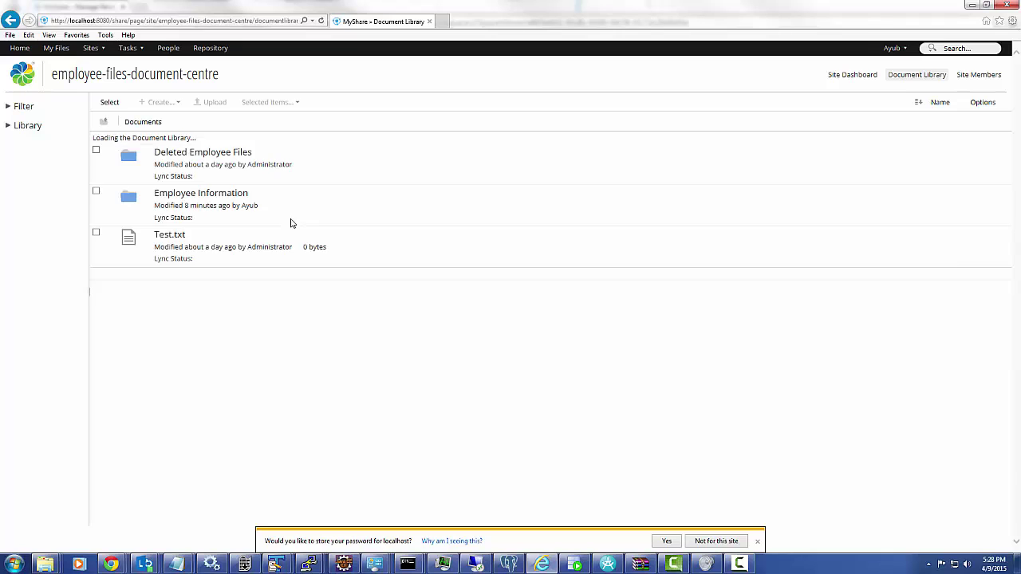
pyautogui.click(994, 198)
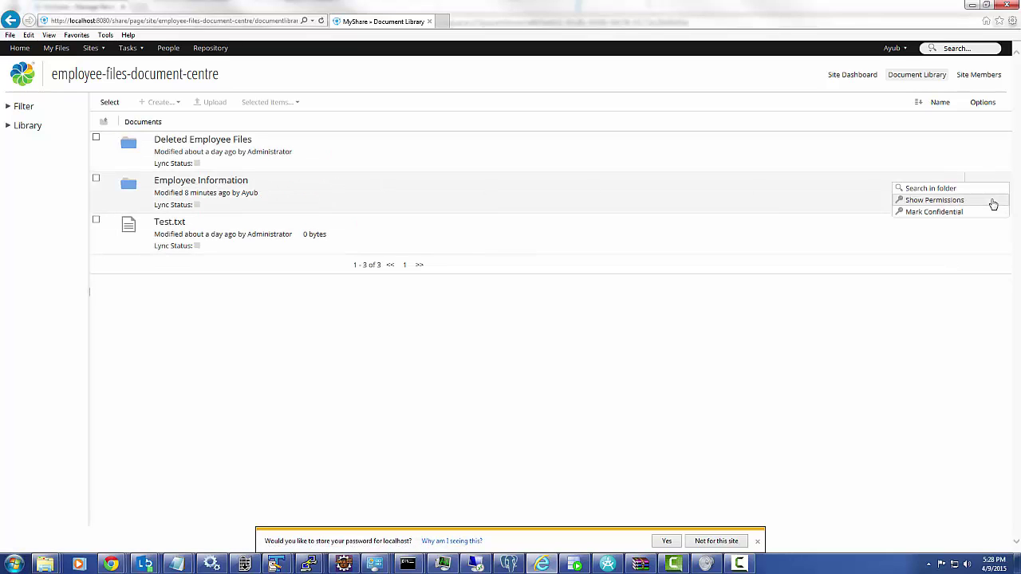
# Apply Mark Confidential to Employee Information and dismiss the confirmation message.
pyautogui.click(949, 213)
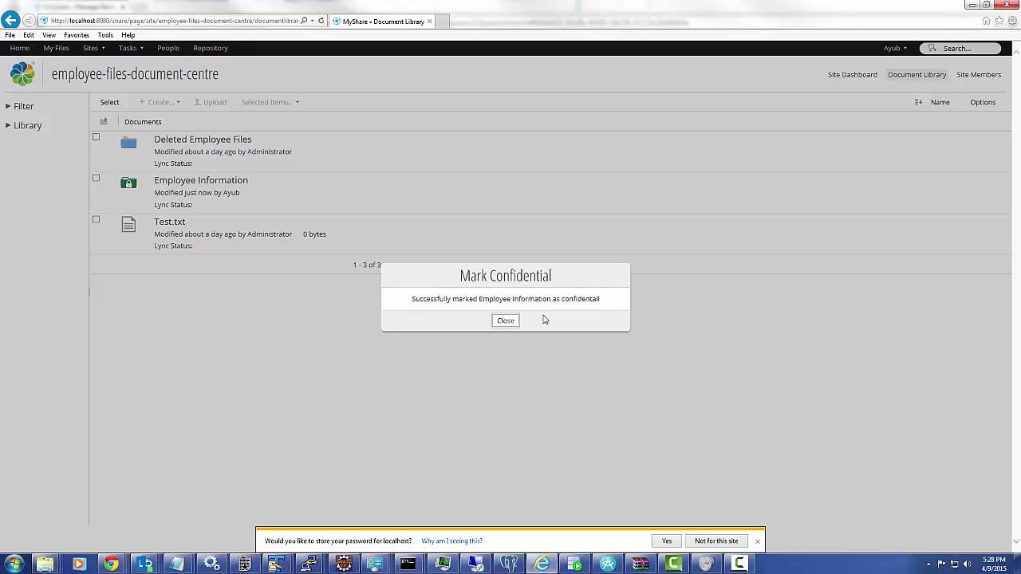
pyautogui.click(506, 321)
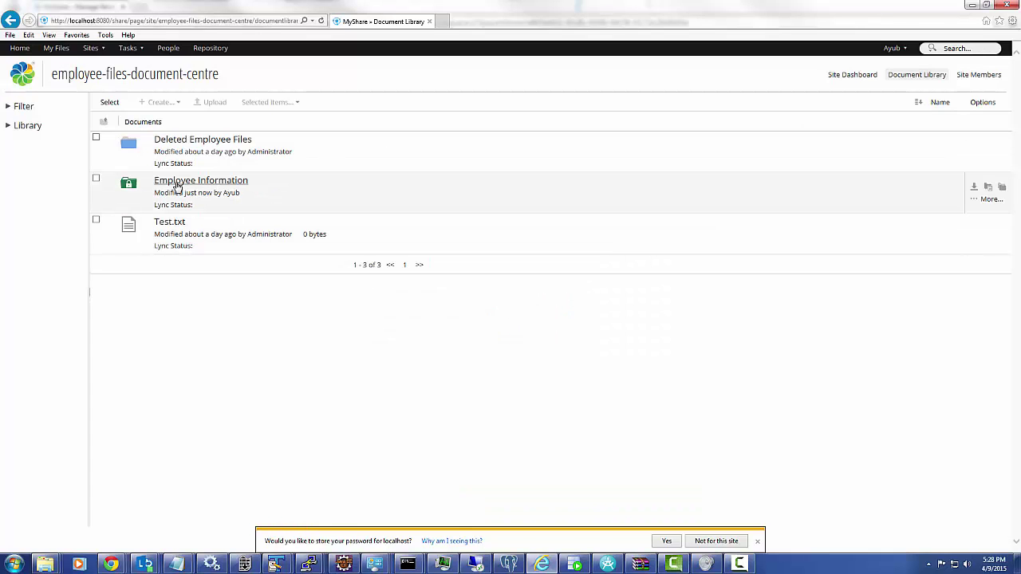
# Log out of the second account and sign in again as the regular user.
pyautogui.click(902, 50)
pyautogui.click(909, 139)
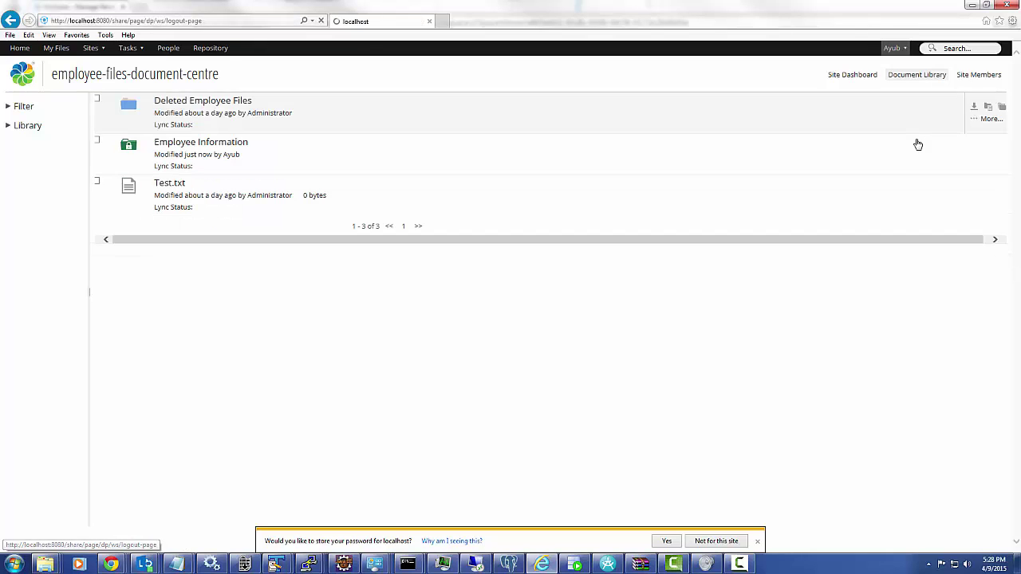
pyautogui.click(49, 71)
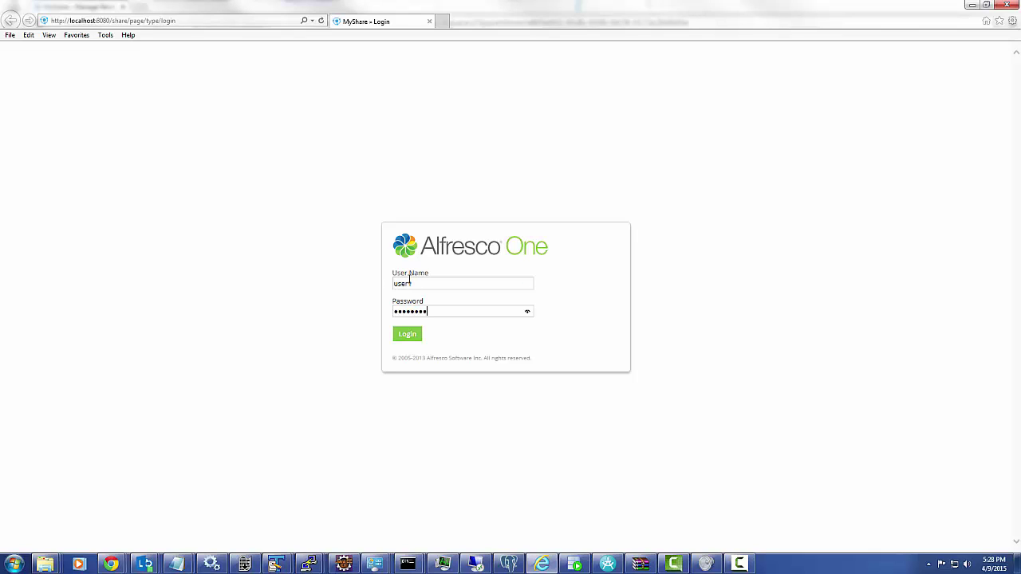
pyautogui.click(407, 339)
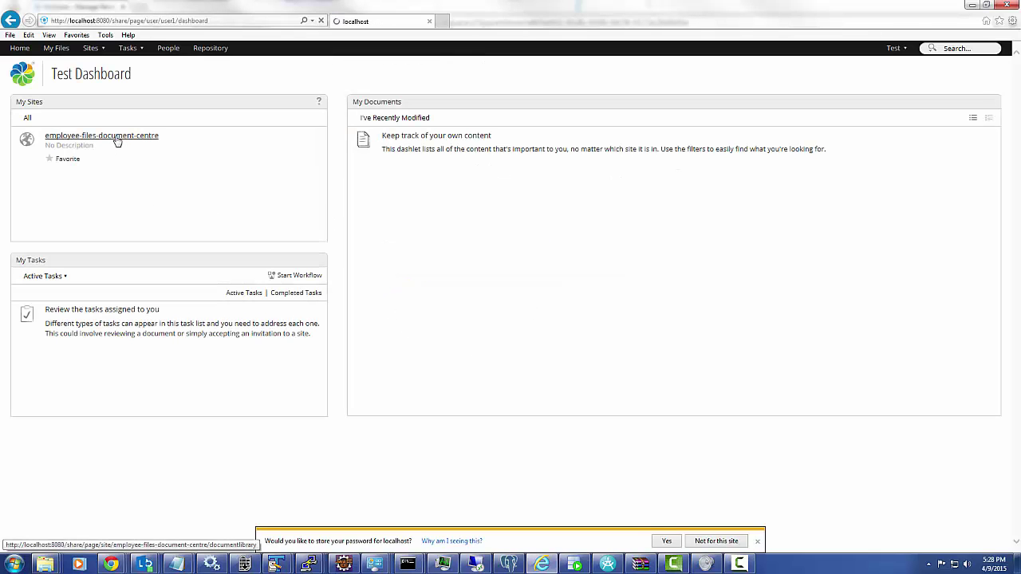
# Open employee-files-document-centre's library and confirm Employee Information is no longer listed.
pyautogui.click(117, 137)
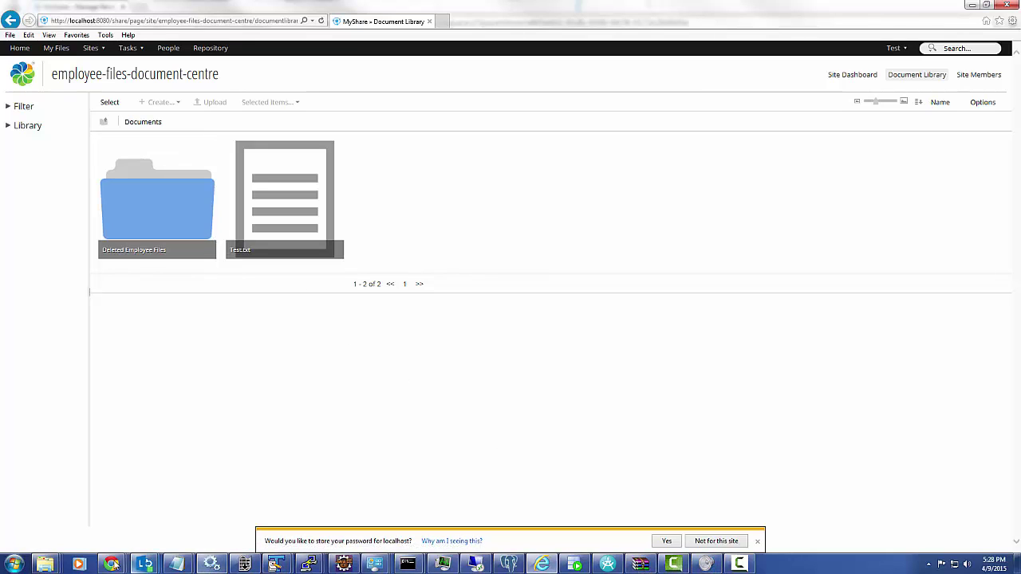
pyautogui.moveTo(111, 564)
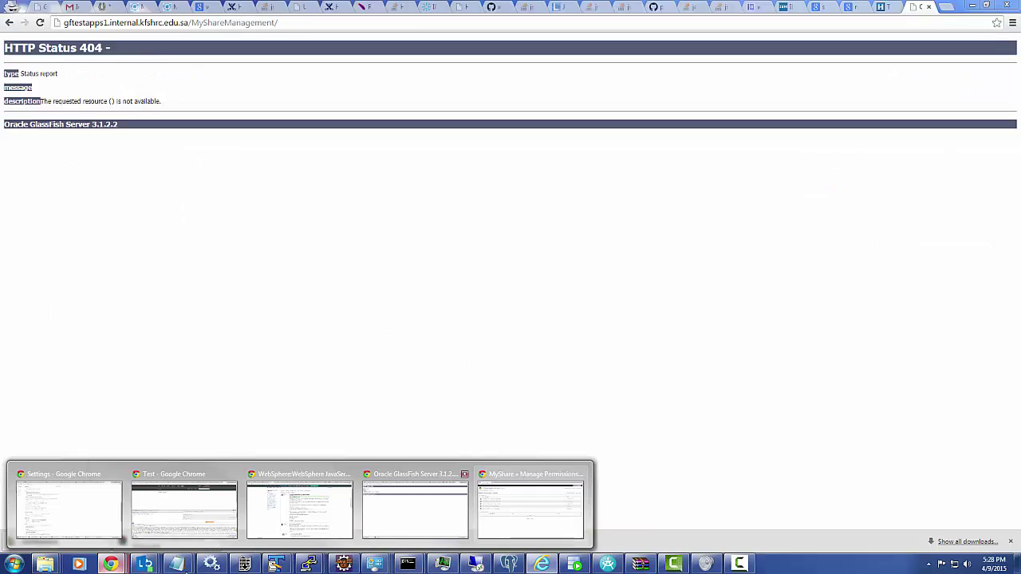
# As administrator, reopen Employee Information's permissions, check the AccessConfidential group entry, and cancel unchanged.
pyautogui.click(530, 516)
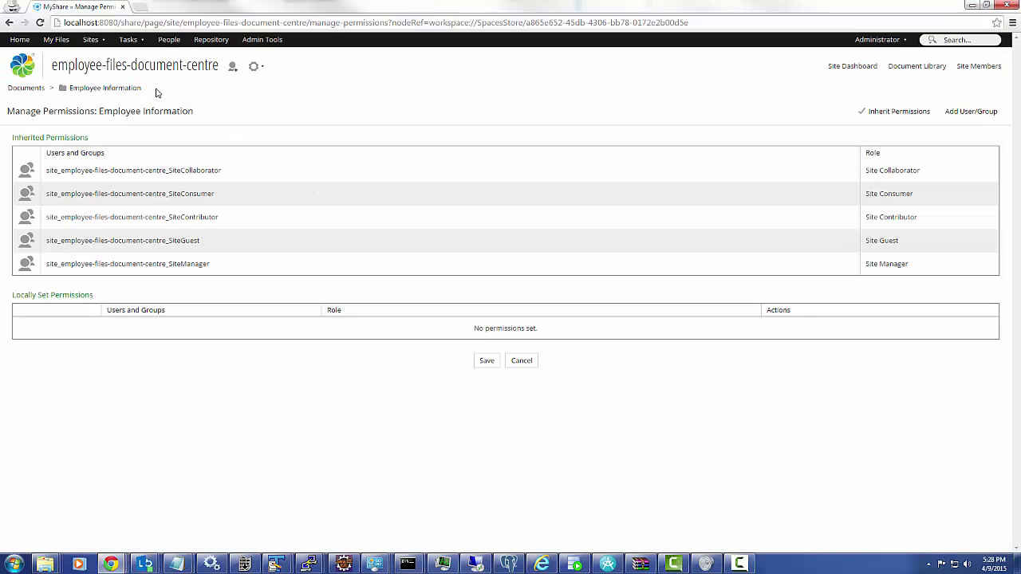
pyautogui.click(107, 88)
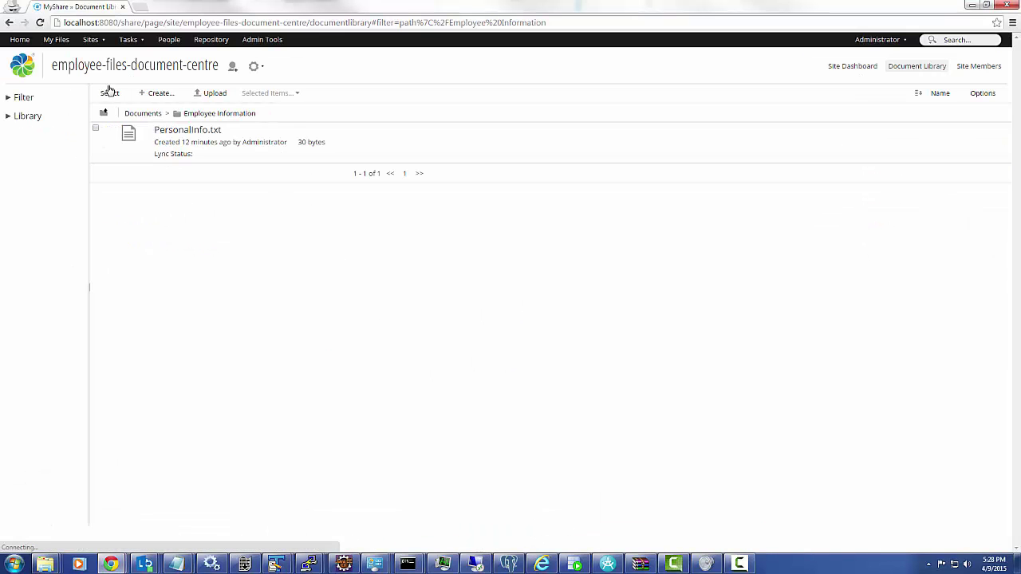
pyautogui.moveTo(202, 178)
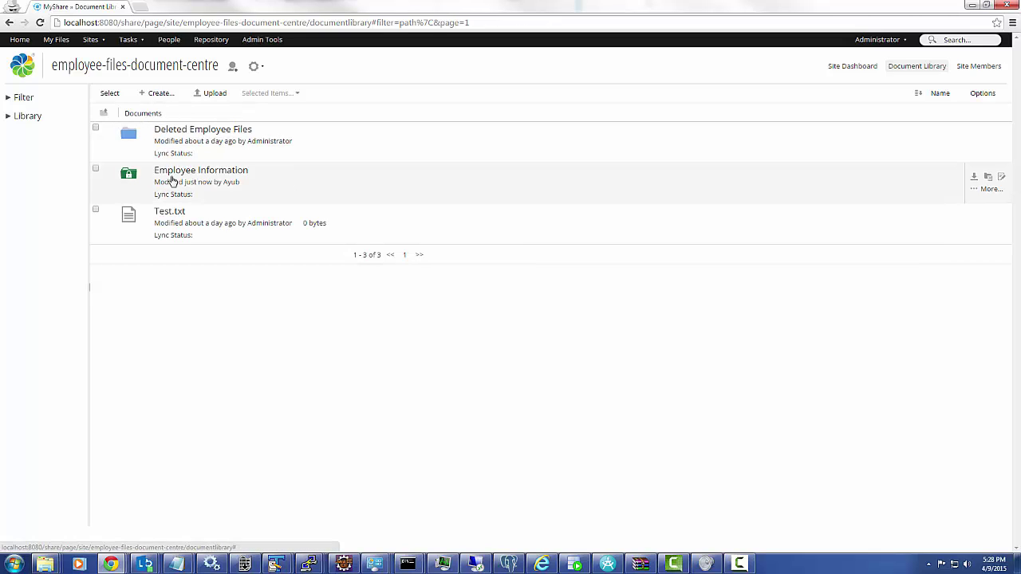
pyautogui.click(990, 189)
pyautogui.click(939, 217)
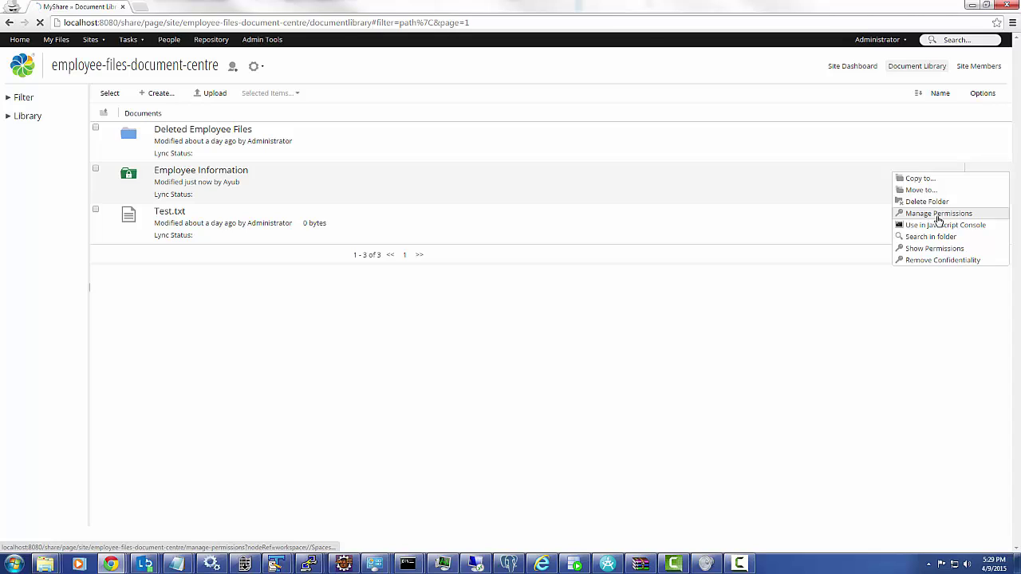
pyautogui.moveTo(232, 171)
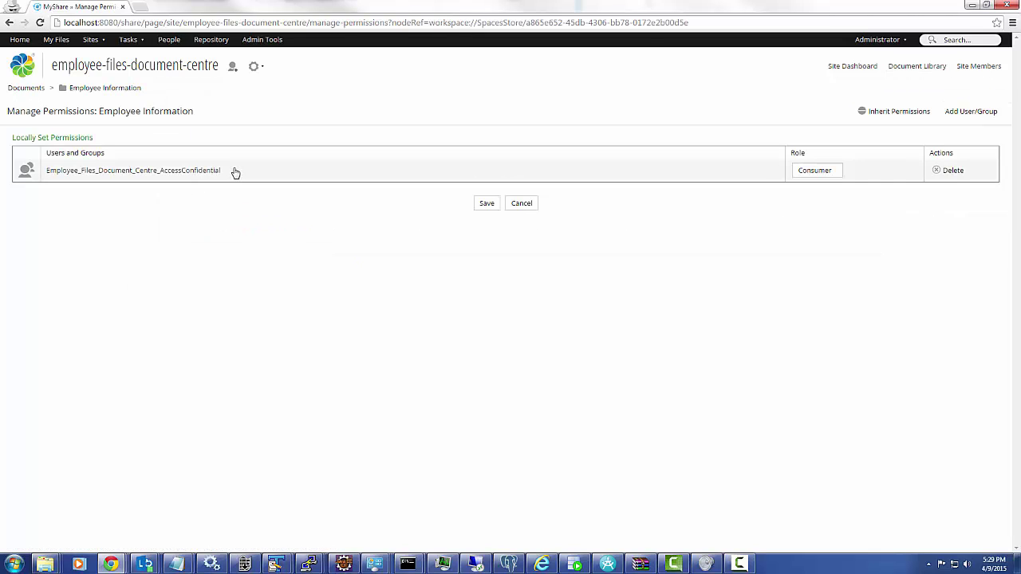
pyautogui.moveTo(235, 174); pyautogui.dragTo(49, 178)
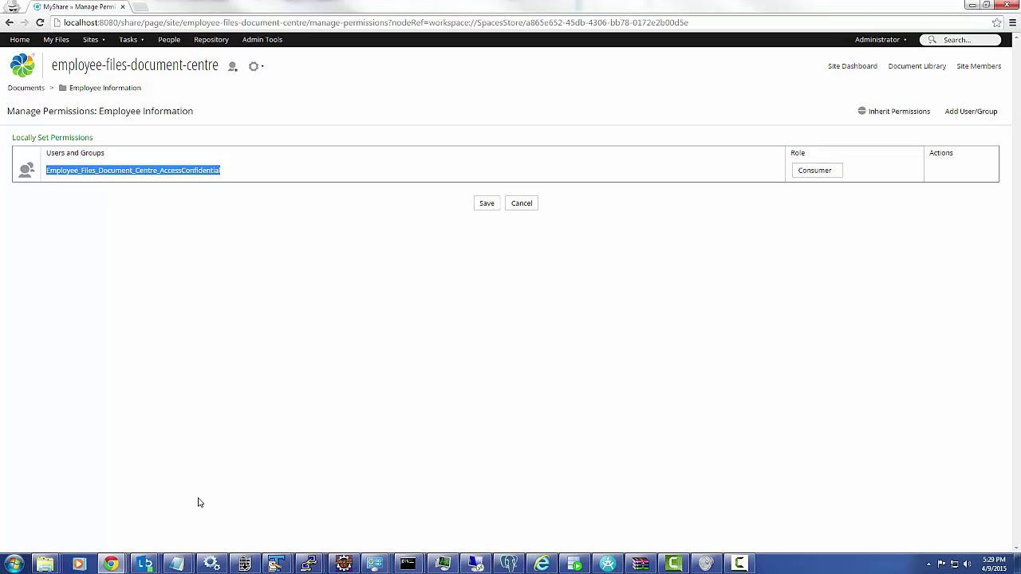
pyautogui.click(527, 203)
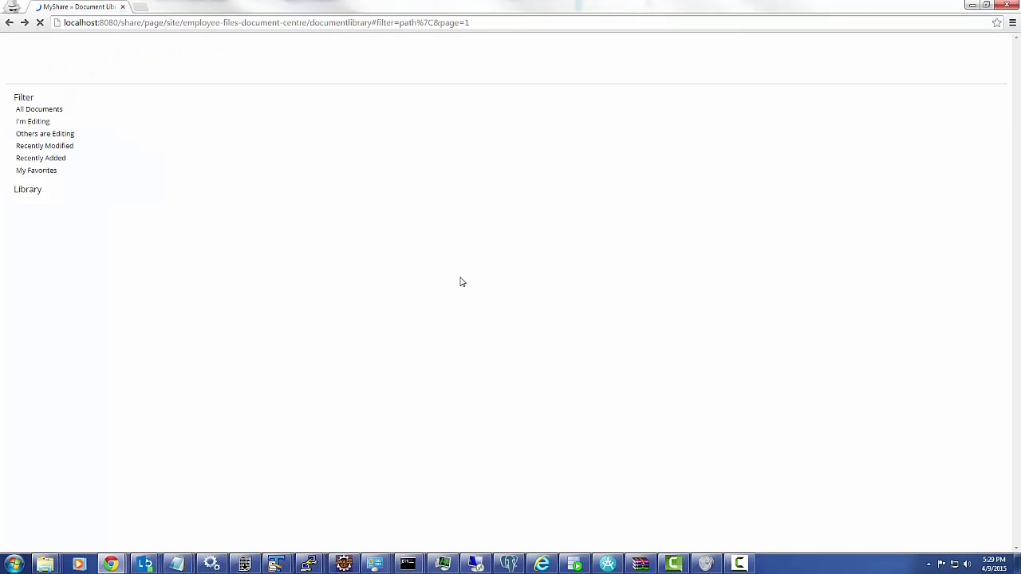
# In Internet Explorer, log the Test user out and go to the login page to switch user.
pyautogui.click(541, 564)
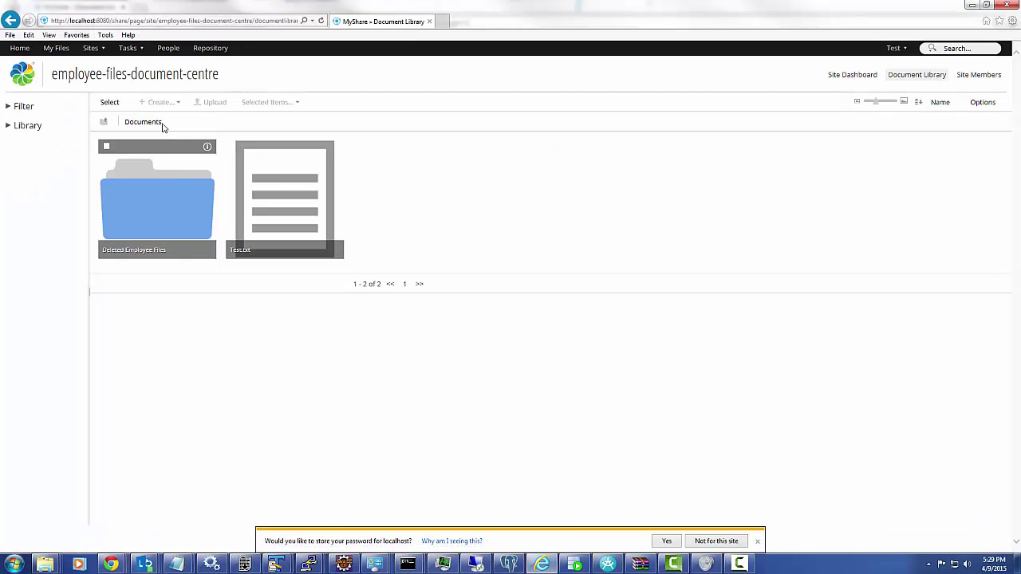
pyautogui.click(894, 48)
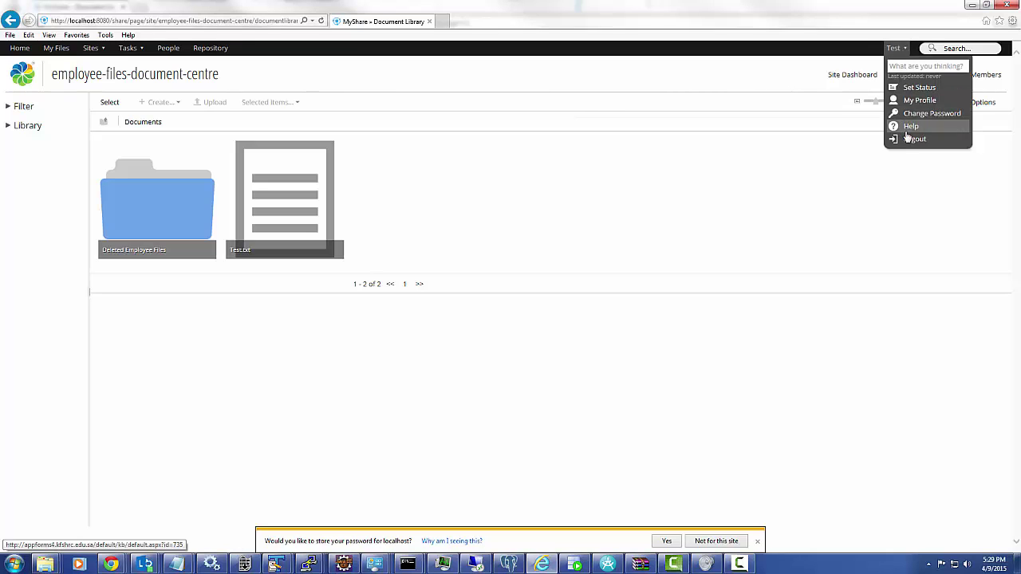
pyautogui.click(913, 139)
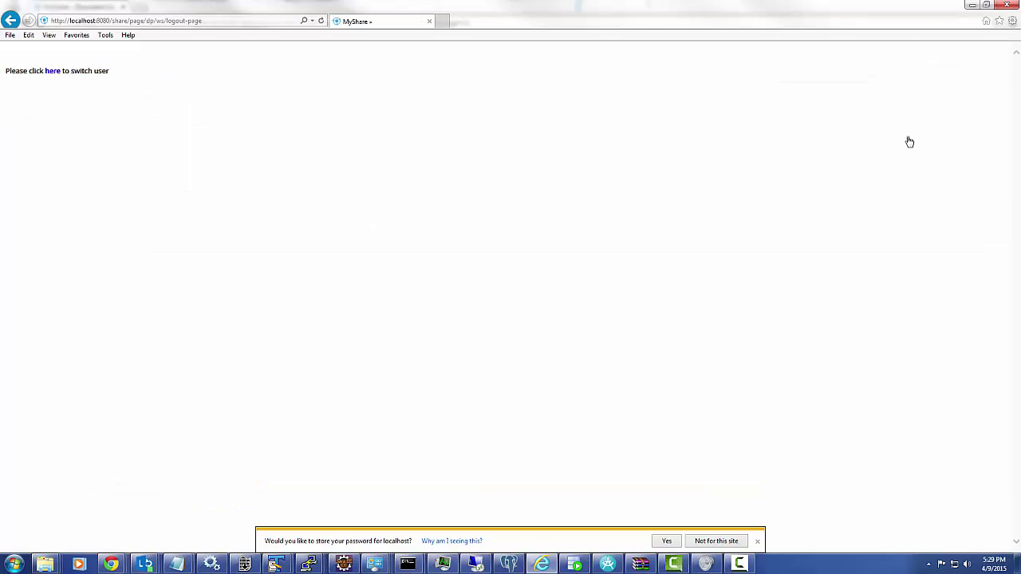
pyautogui.click(60, 73)
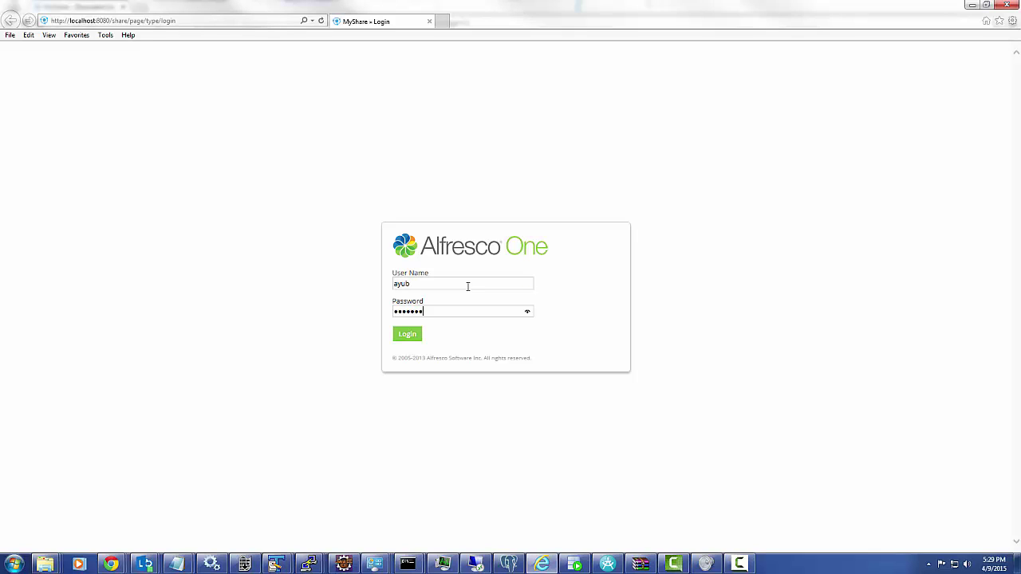
# Sign in and remove confidentiality from Employee Information in the employee-files-document-centre library.
pyautogui.click(414, 337)
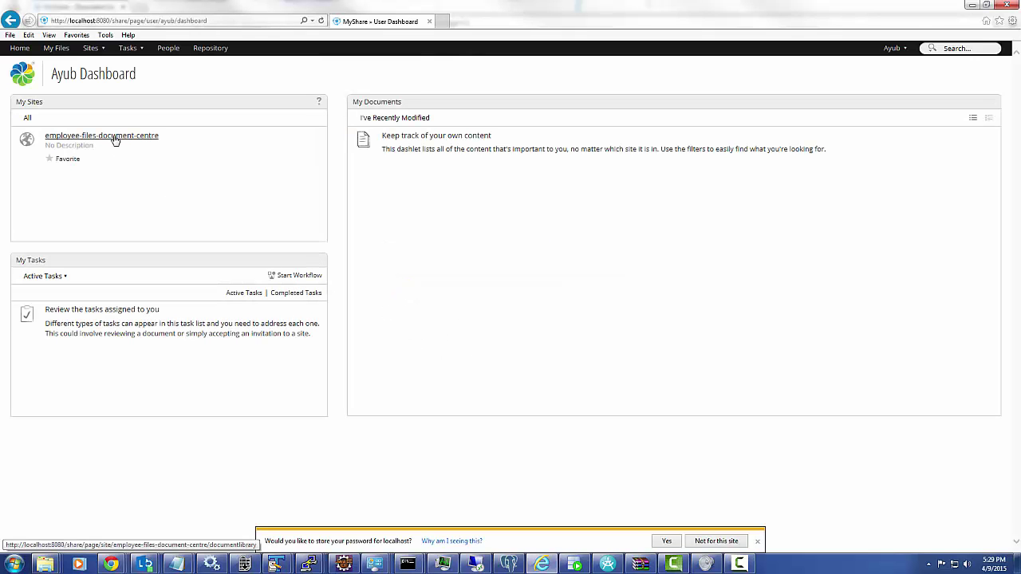
pyautogui.click(114, 137)
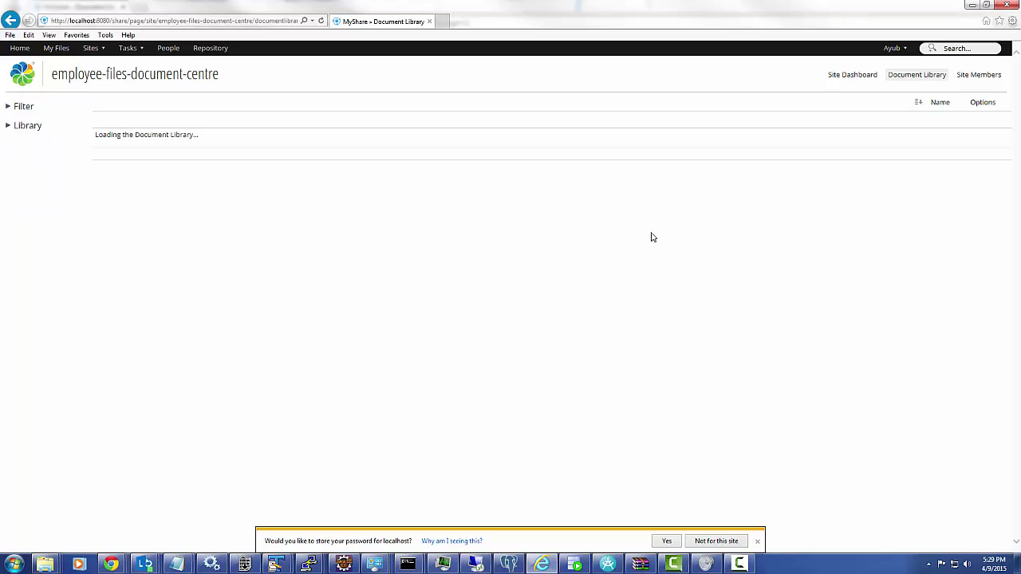
pyautogui.click(989, 199)
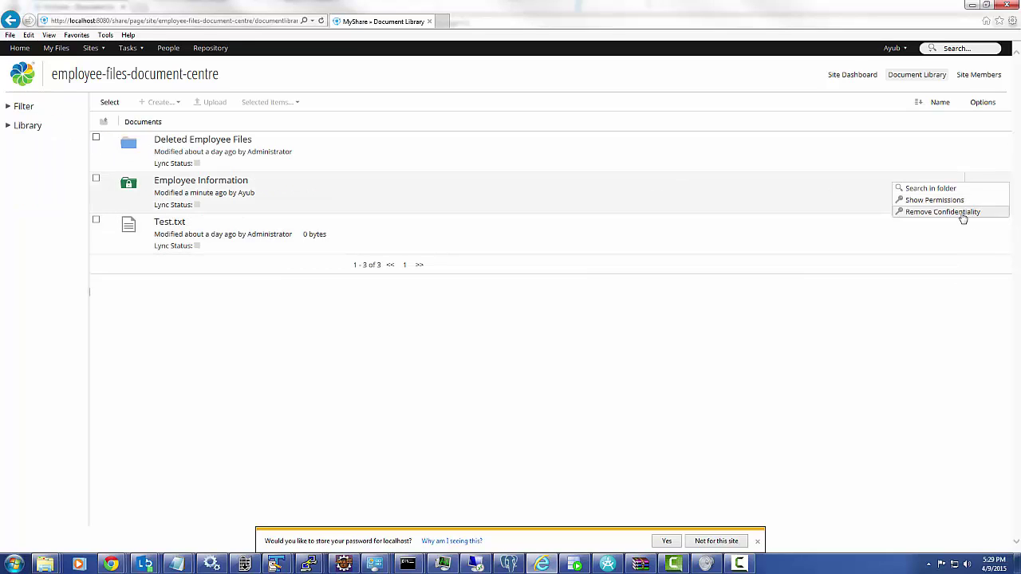
pyautogui.click(959, 214)
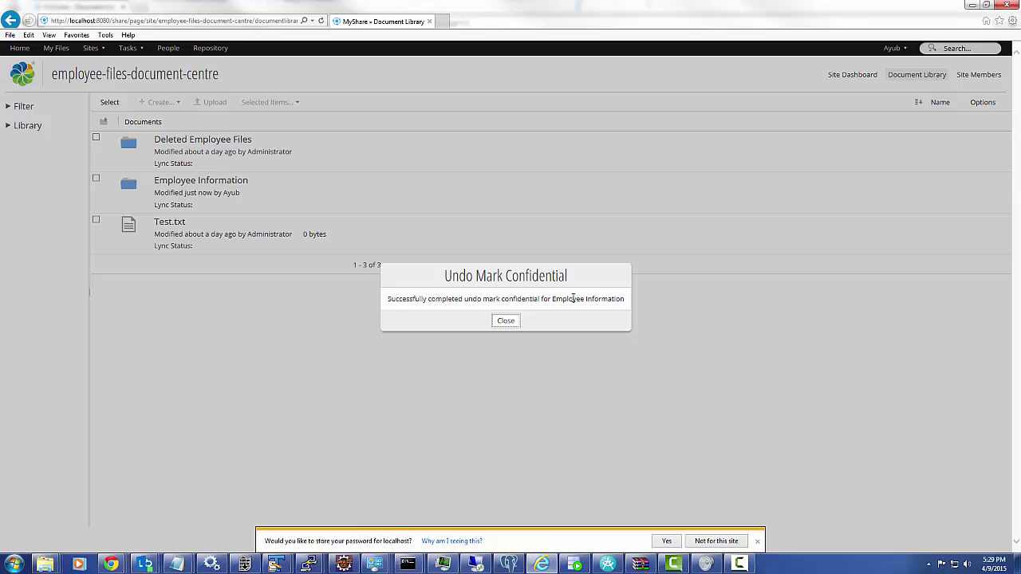
pyautogui.click(506, 320)
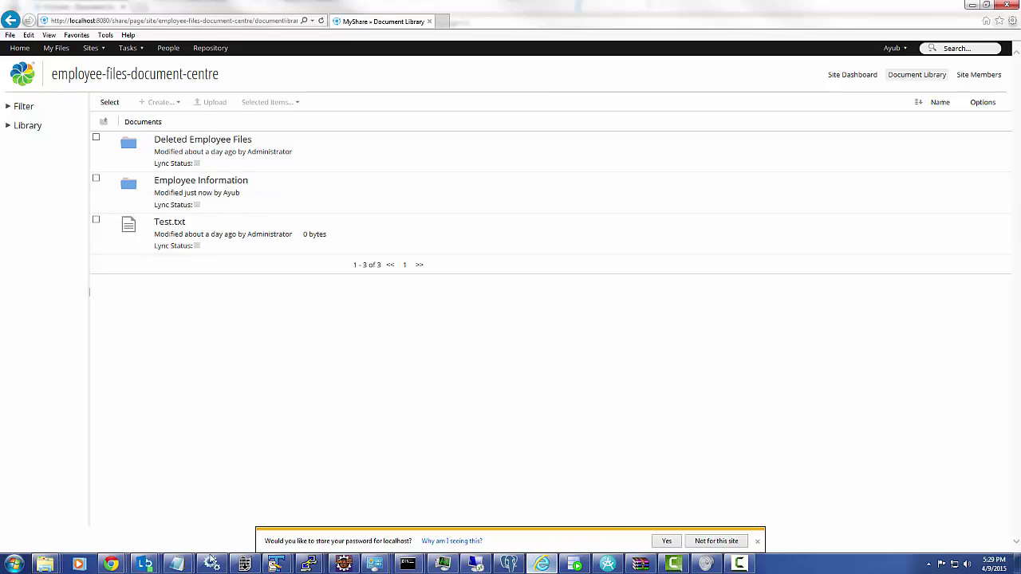
pyautogui.click(111, 564)
# As Administrator in Chrome, search Admin Tools > Groups for 'Employee_'.
pyautogui.click(510, 511)
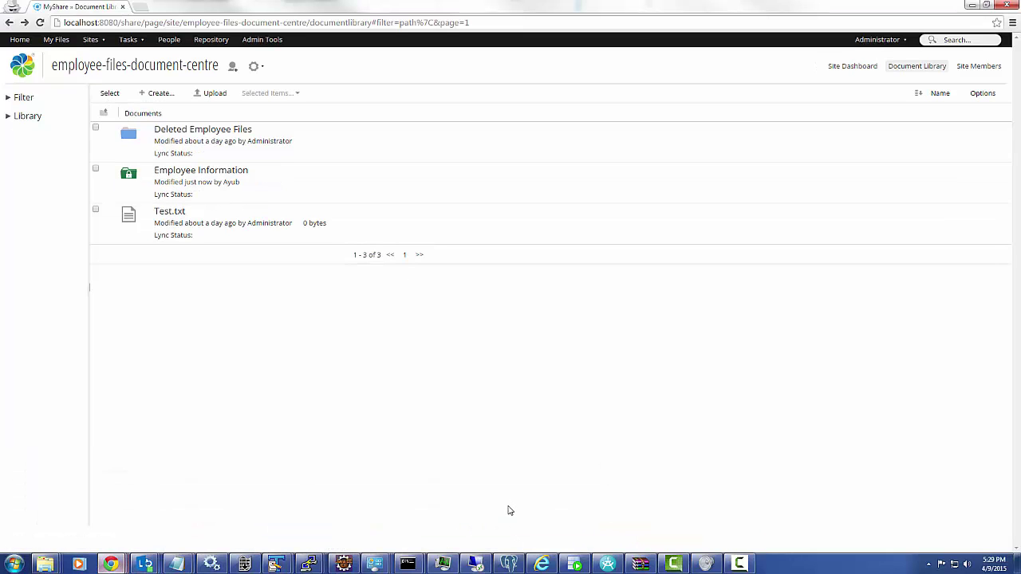
pyautogui.click(276, 42)
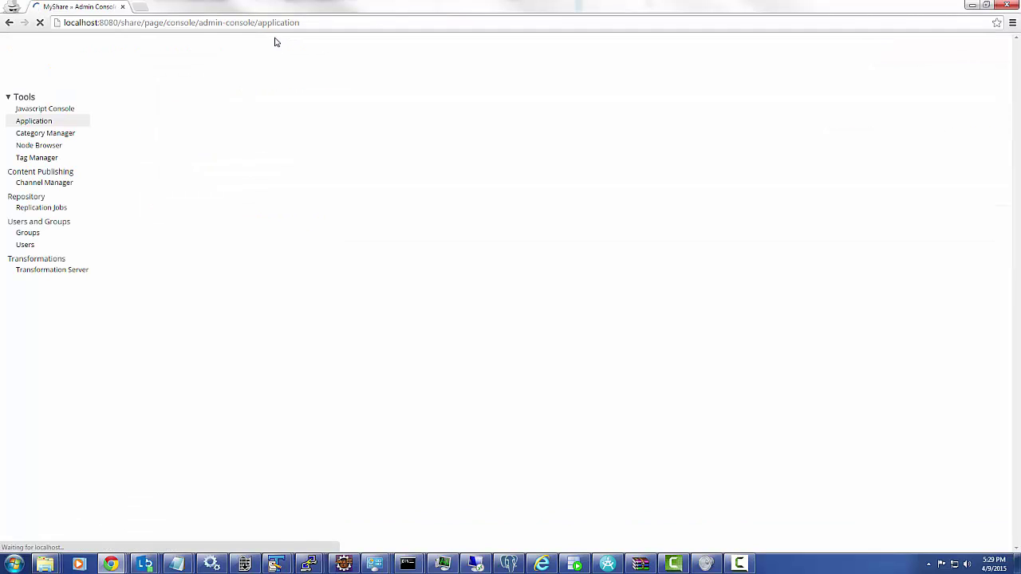
pyautogui.click(30, 237)
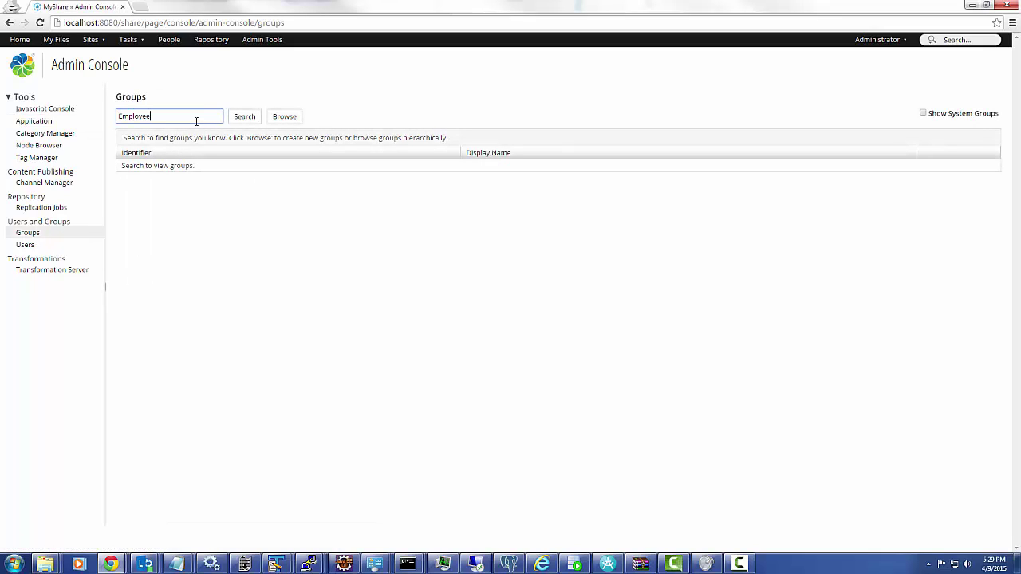
pyautogui.click(195, 121)
pyautogui.write('Employee_')
pyautogui.press('Return')
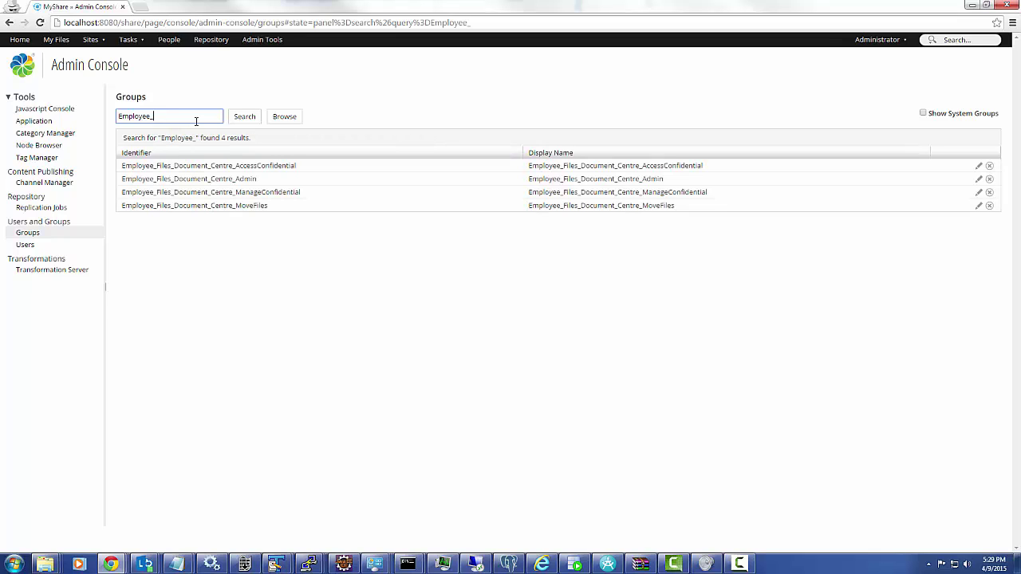
# Browse the Employee_Files_Document_Centre_ManageConfidential group's members, then reopen the Employee Files Document Centre library.
pyautogui.moveTo(708, 192); pyautogui.dragTo(532, 196)
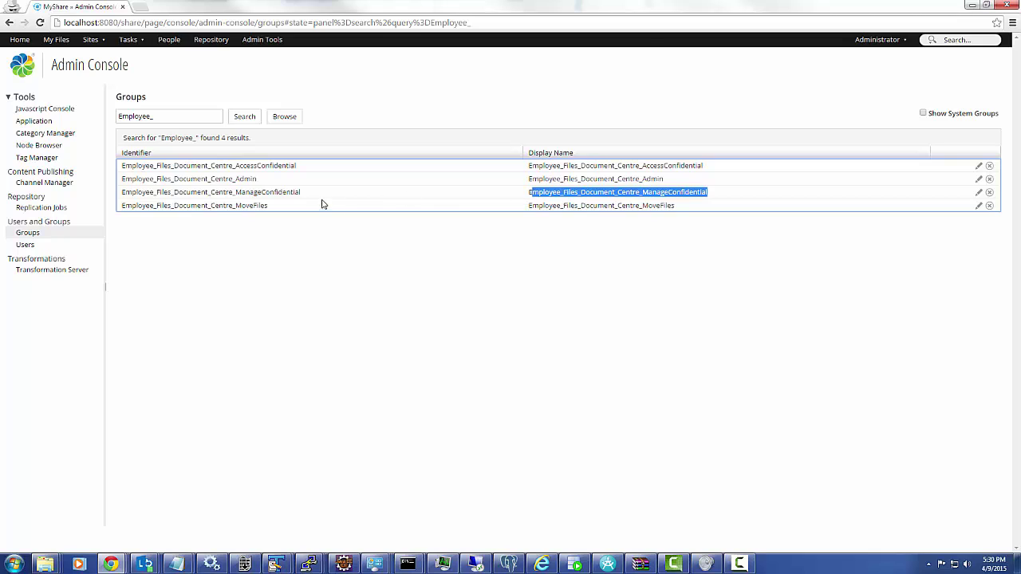
pyautogui.moveTo(308, 192); pyautogui.dragTo(120, 193)
pyautogui.hotkey('ctrl', 'c')
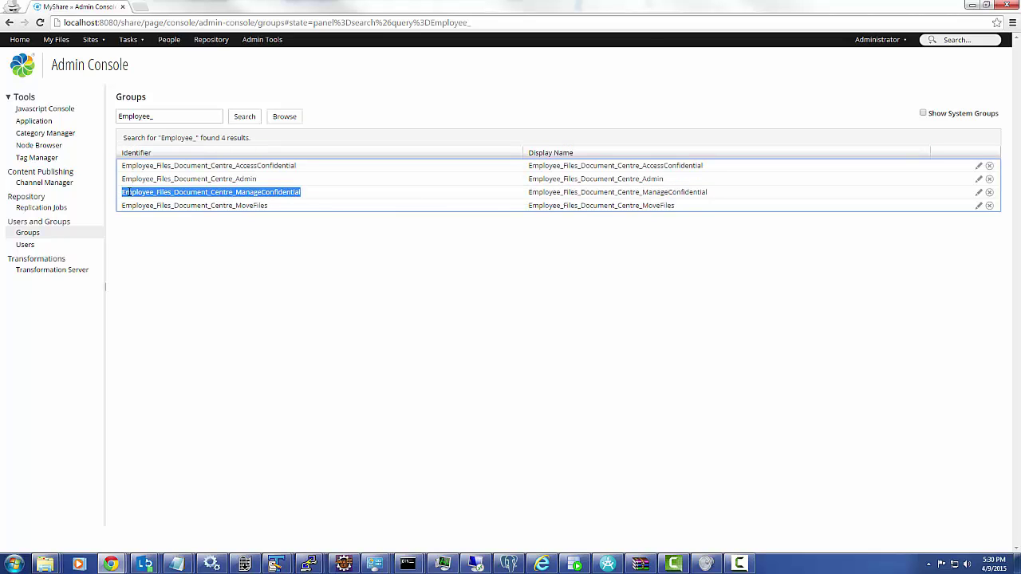
pyautogui.doubleClick(175, 117)
pyautogui.hotkey('ctrl', 'v')
pyautogui.click(285, 118)
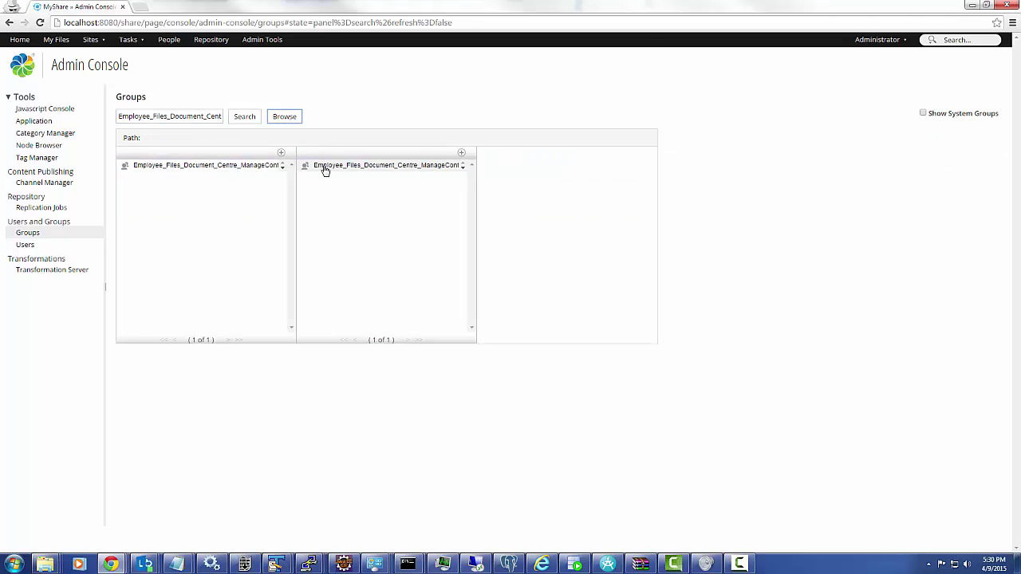
pyautogui.click(354, 170)
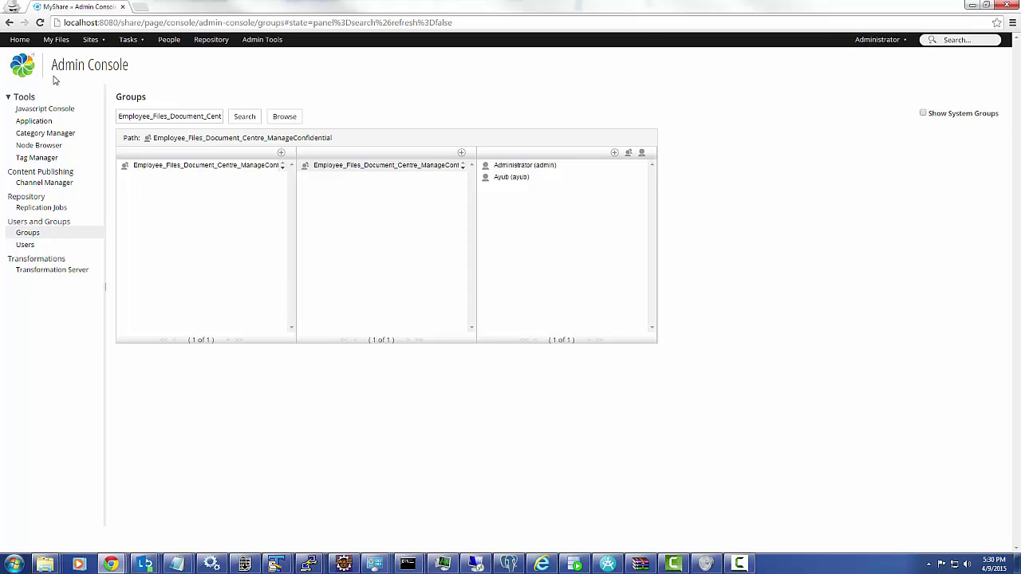
pyautogui.click(96, 42)
pyautogui.click(105, 83)
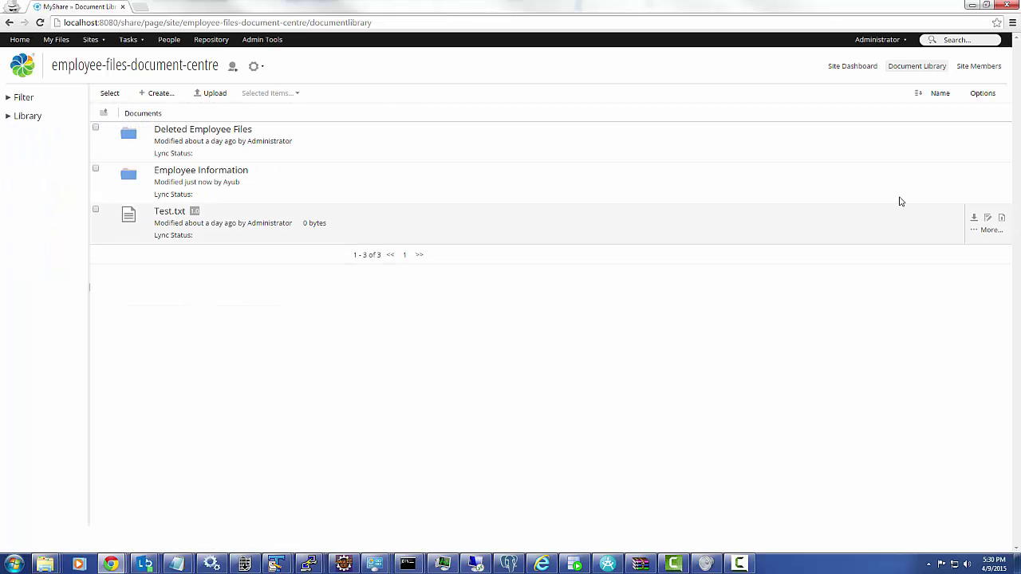
pyautogui.click(985, 194)
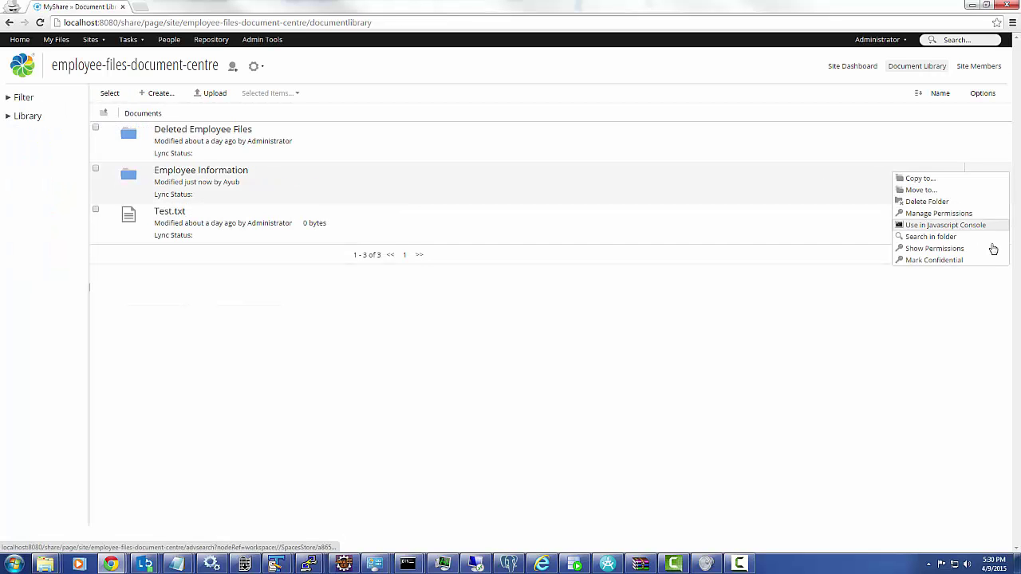
pyautogui.click(991, 196)
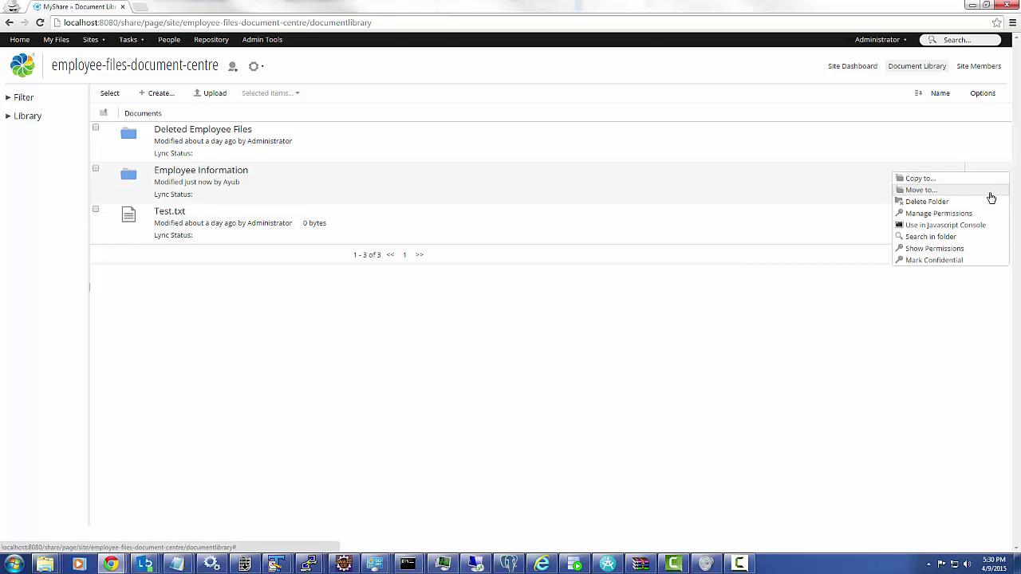